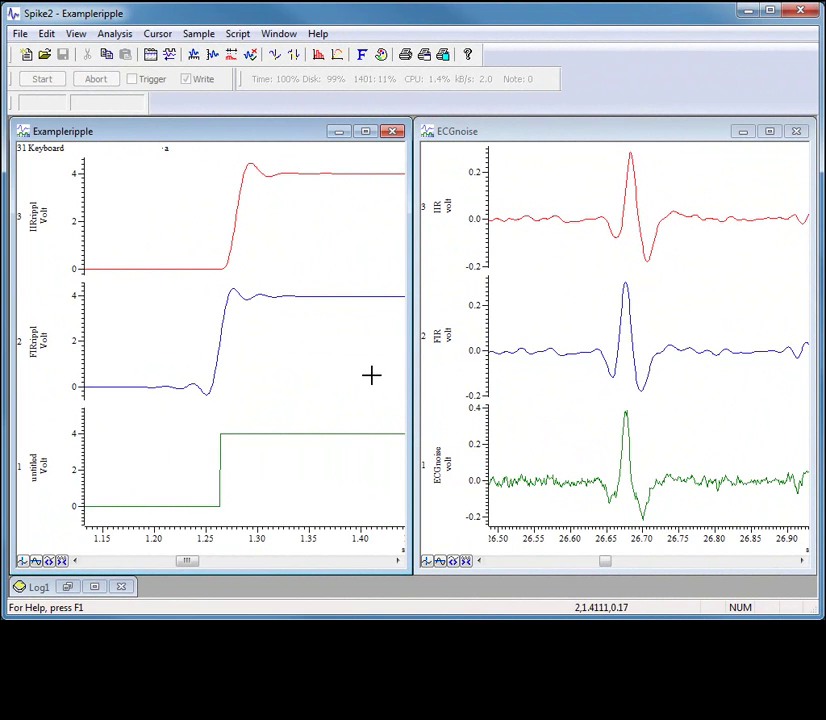
# - Open the Analysis menu and dismiss it without choosing a command
pyautogui.click(115, 33)
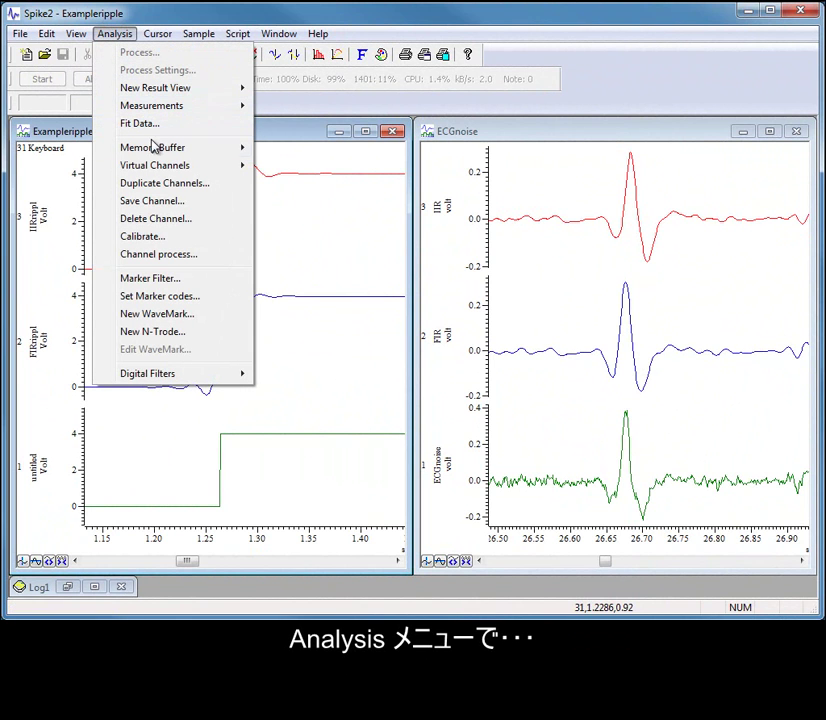
pyautogui.moveTo(226, 385)
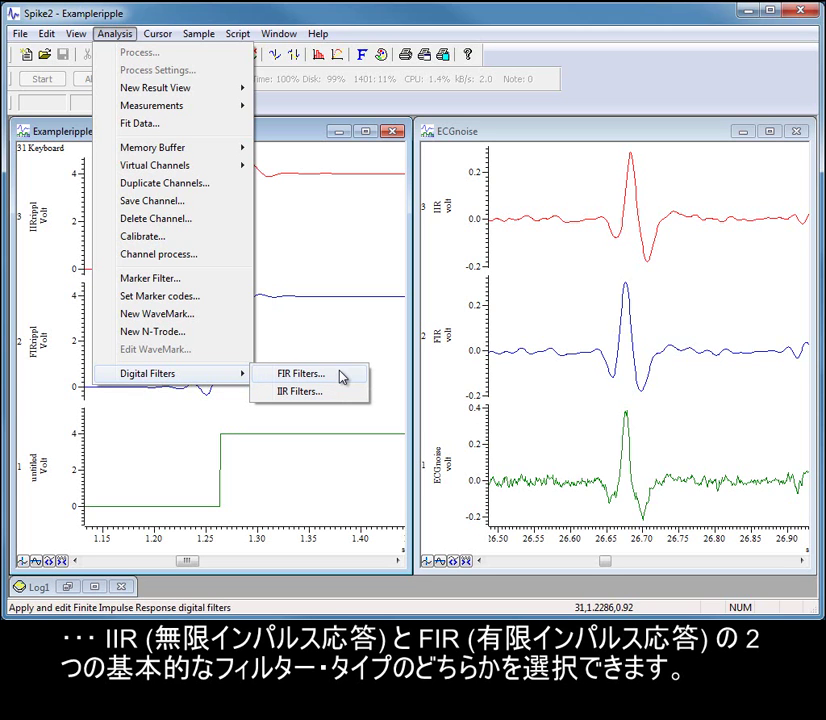
pyautogui.click(382, 365)
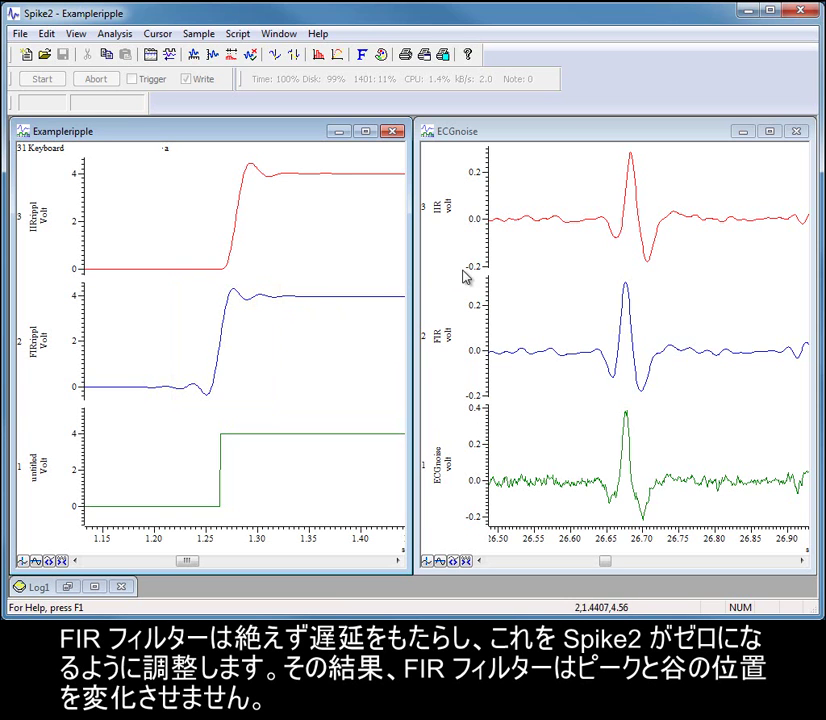
# - Activate the ECGnoise window and measure the FIR and IIR peak positions, IIR near 26.683 s
pyautogui.click(626, 268)
pyautogui.click(626, 270)
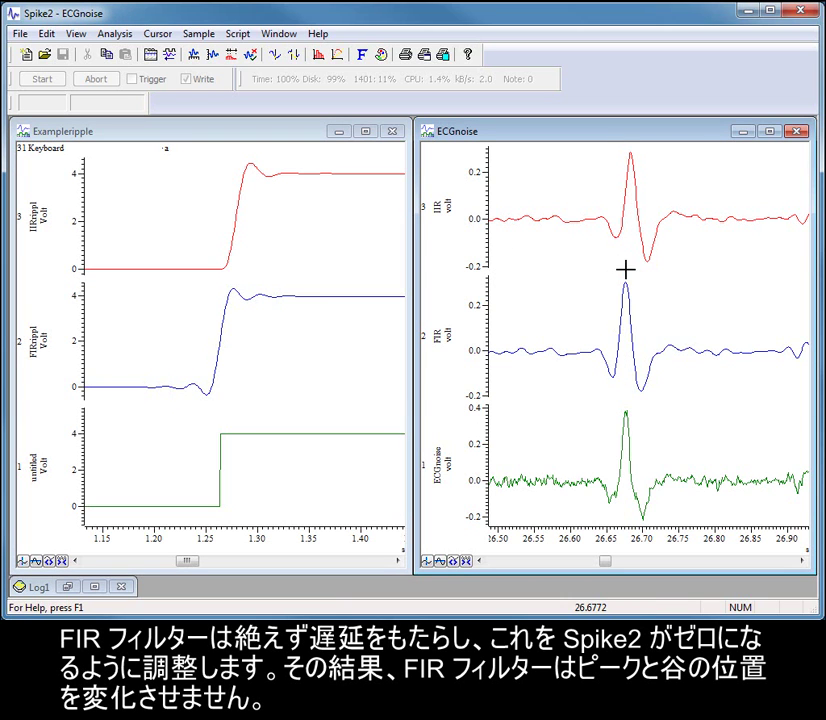
pyautogui.click(639, 324)
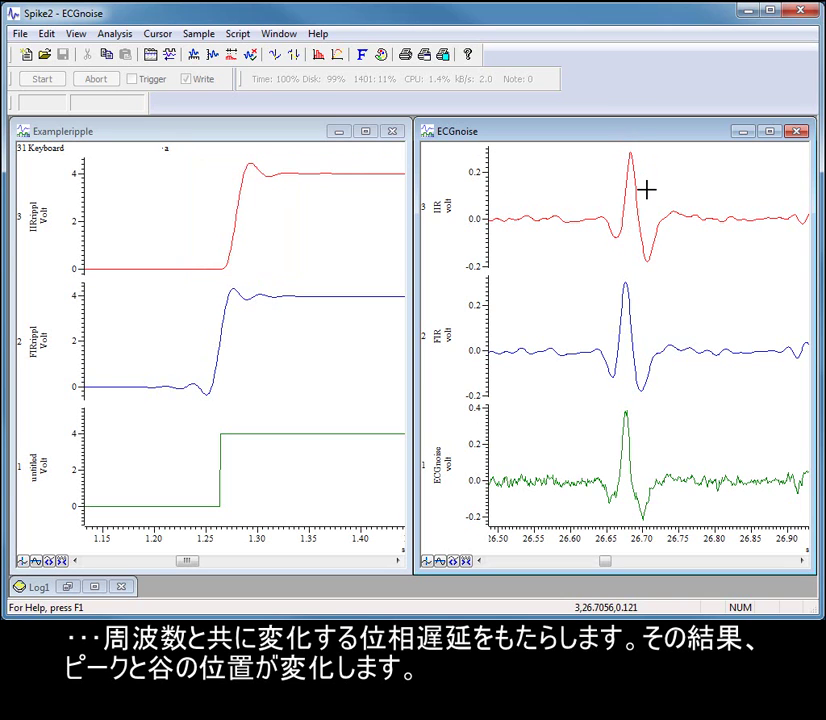
pyautogui.click(648, 193)
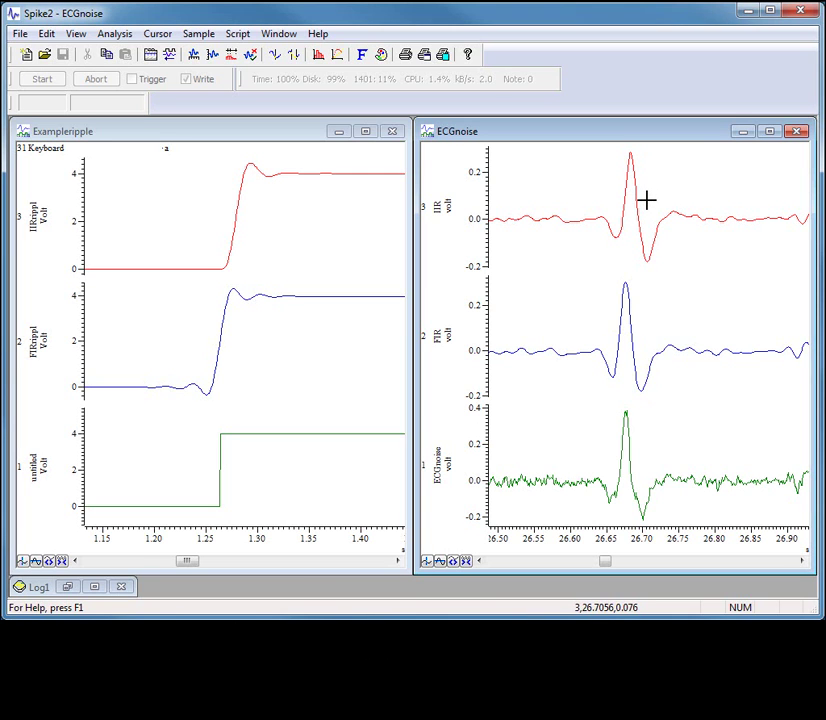
# - Close Exampleripple and show the raw ECGnoise channel alone, widened across the workspace
pyautogui.click(392, 131)
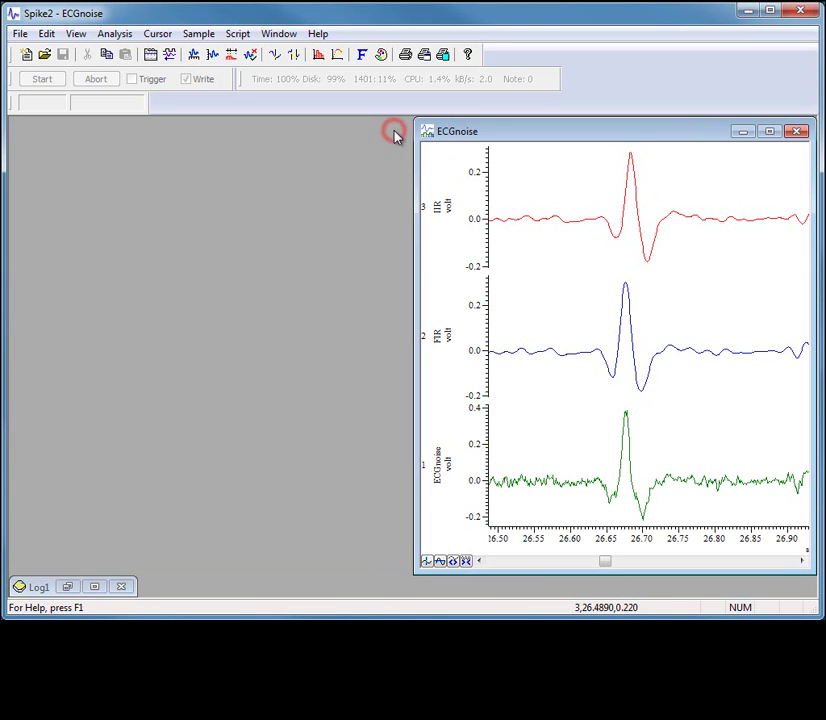
pyautogui.doubleClick(649, 472)
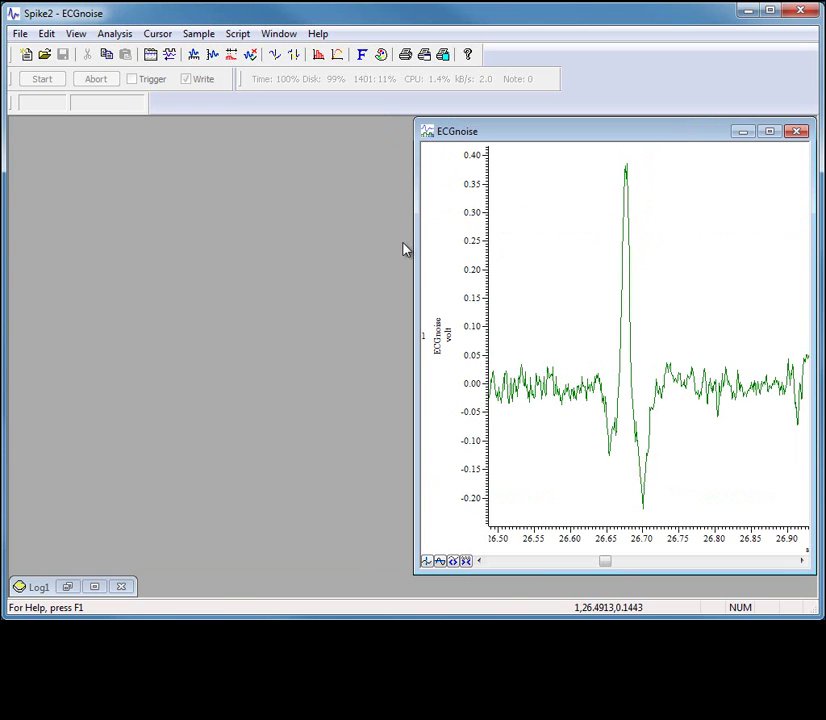
pyautogui.moveTo(415, 245)
pyautogui.mouseDown()
pyautogui.moveTo(270, 232)
pyautogui.moveTo(12, 232)
pyautogui.mouseUp()
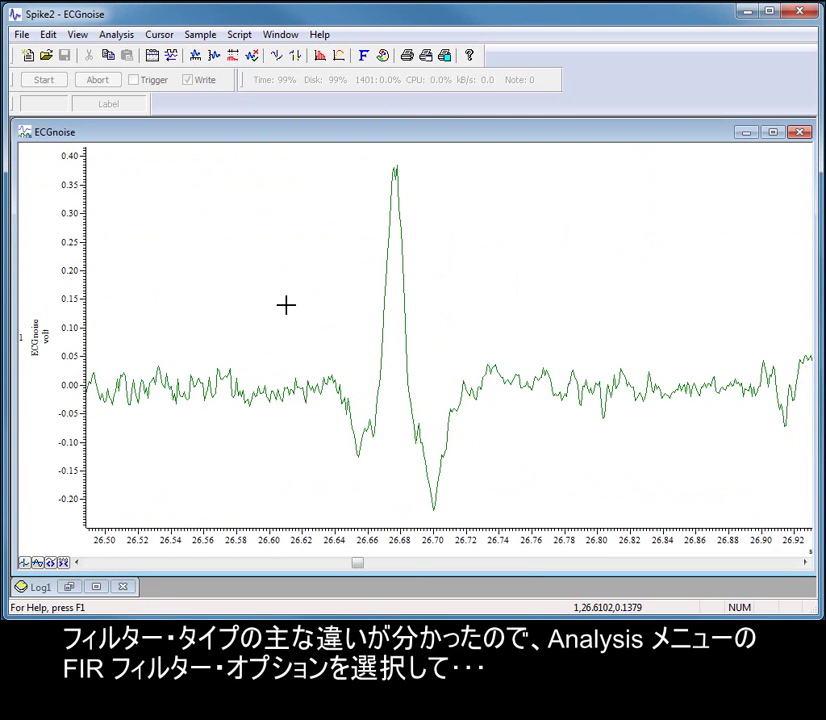
pyautogui.click(110, 36)
# - Open FIR filtering for ECGnoise, preview Example high pass filter, then reselect Example low pass filter
pyautogui.moveTo(238, 381)
pyautogui.click(291, 376)
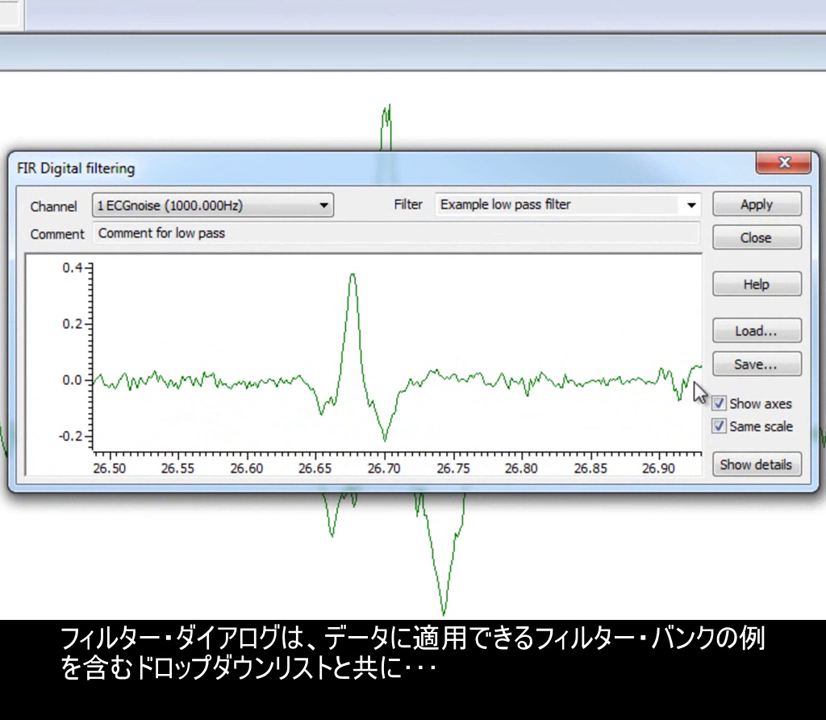
pyautogui.click(691, 206)
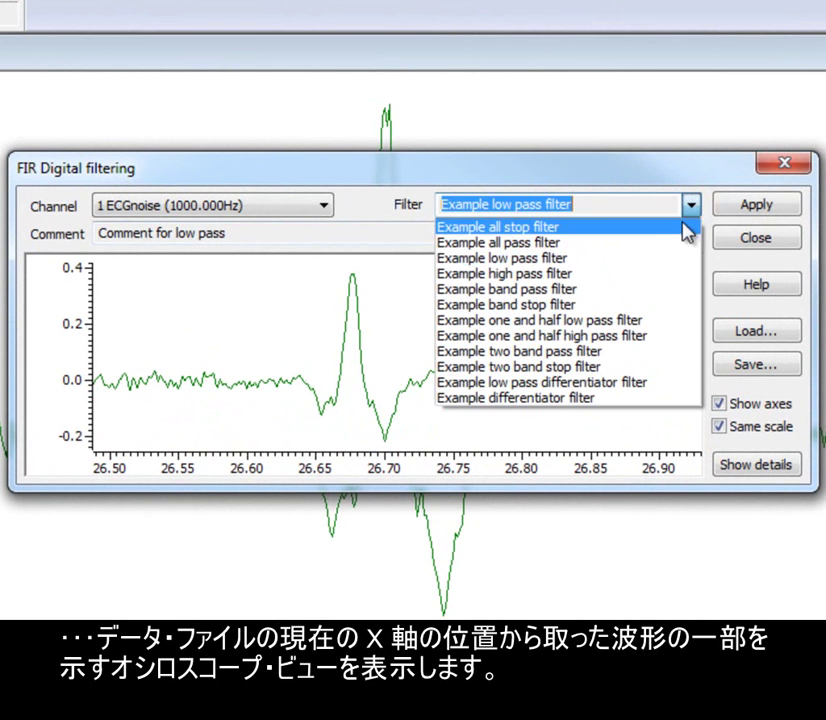
pyautogui.click(668, 273)
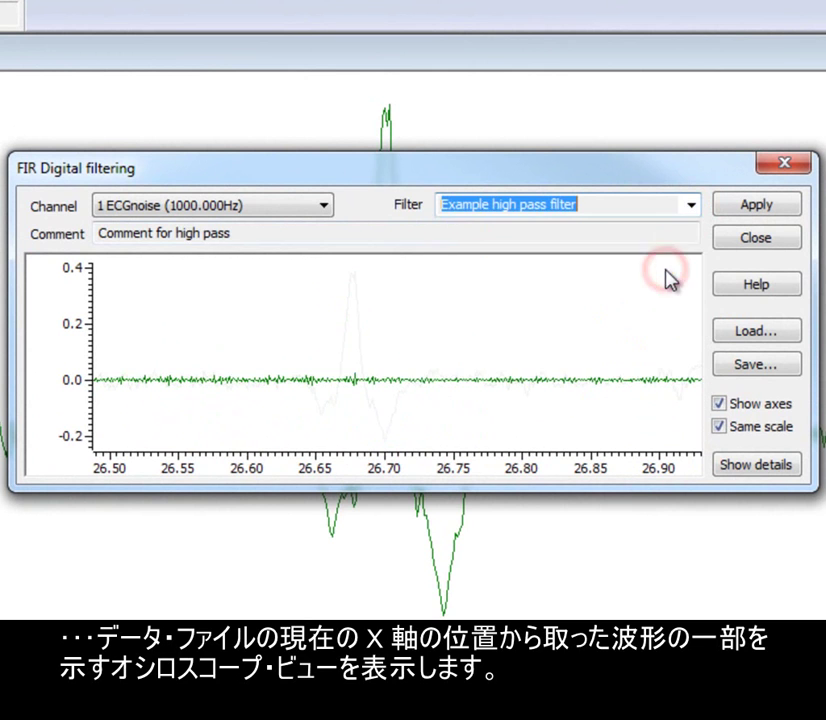
pyautogui.click(691, 203)
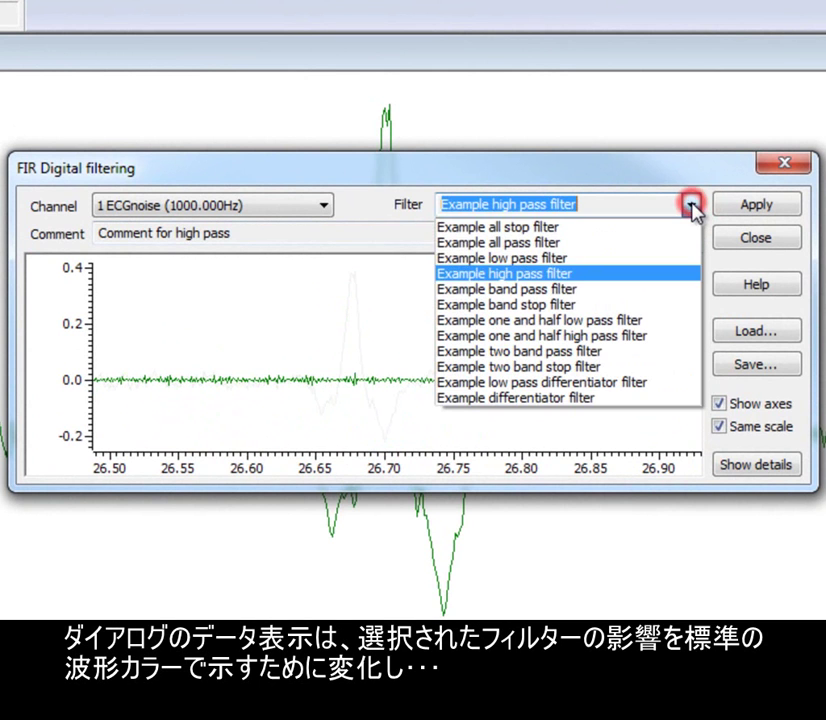
pyautogui.click(670, 258)
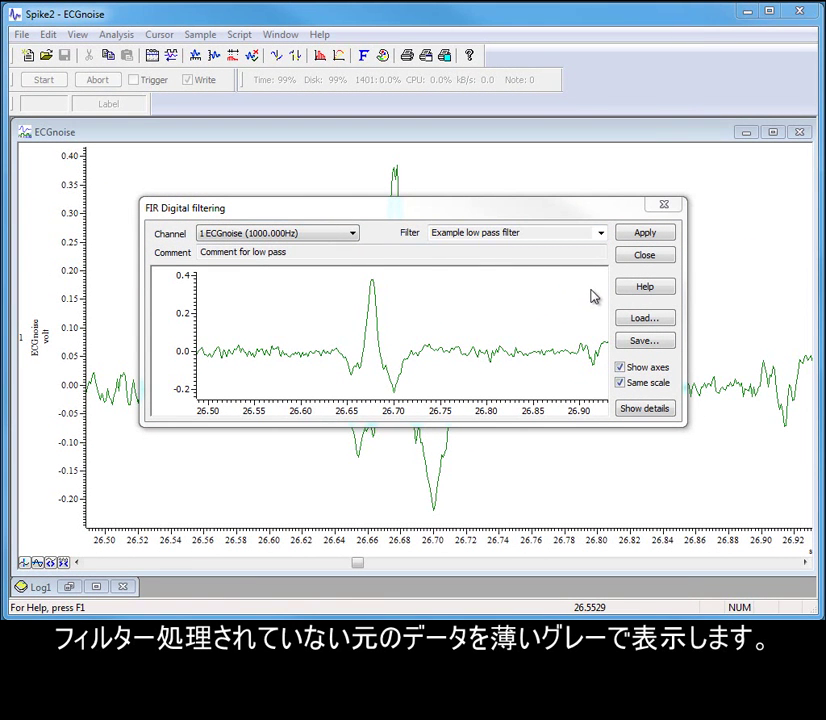
# - Turn off Same scale so the filtered preview gets its own vertical scale
pyautogui.click(621, 383)
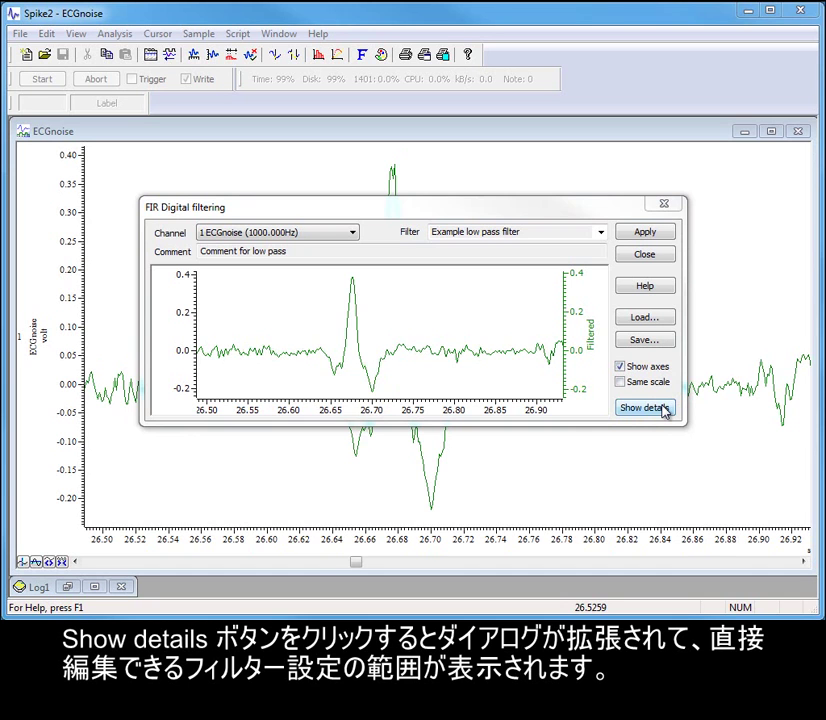
# - Show the FIR filter details with frequency response, keeping Low pass as the type
pyautogui.click(663, 408)
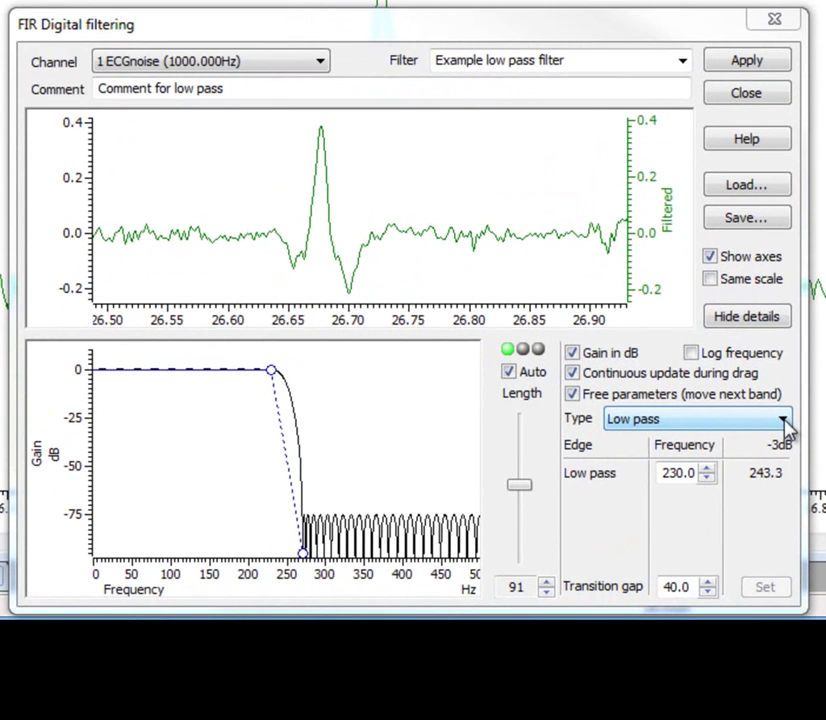
pyautogui.click(787, 427)
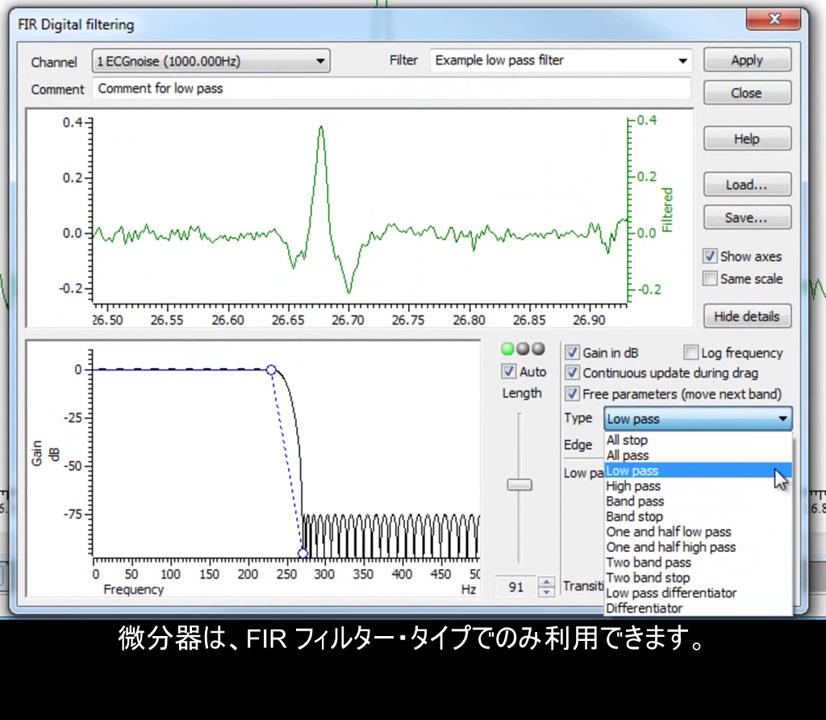
pyautogui.click(779, 472)
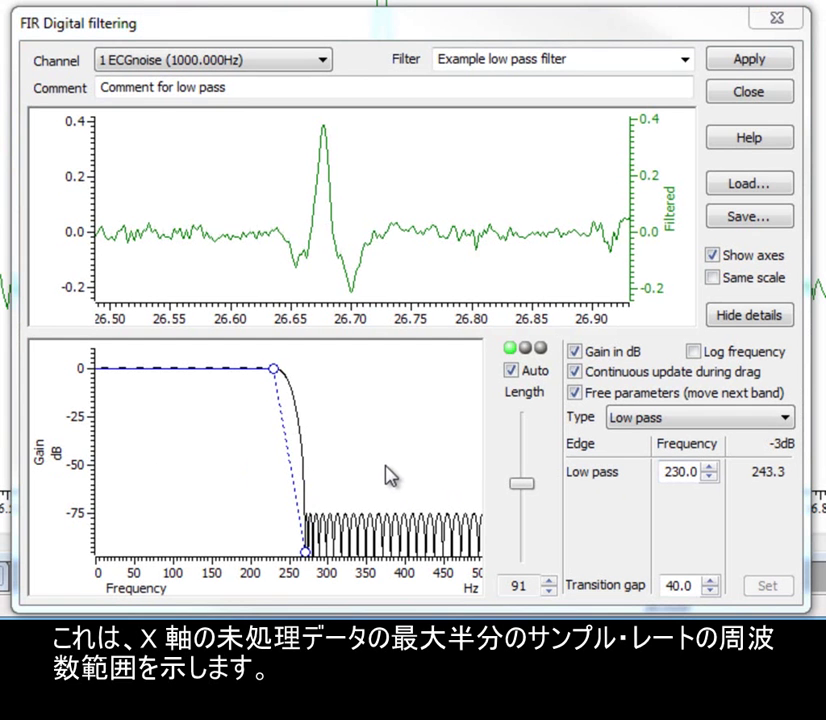
# - Drag the frequency response edges to experiment with lower cutoff frequencies
pyautogui.moveTo(295, 444); pyautogui.dragTo(210, 448)
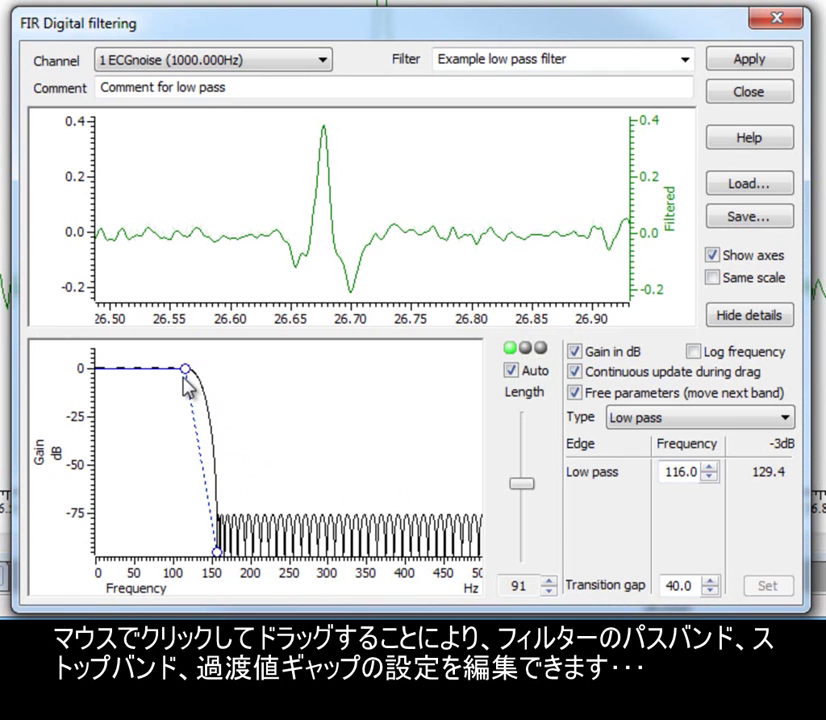
pyautogui.moveTo(184, 367); pyautogui.dragTo(204, 369)
pyautogui.moveTo(210, 412); pyautogui.dragTo(104, 413)
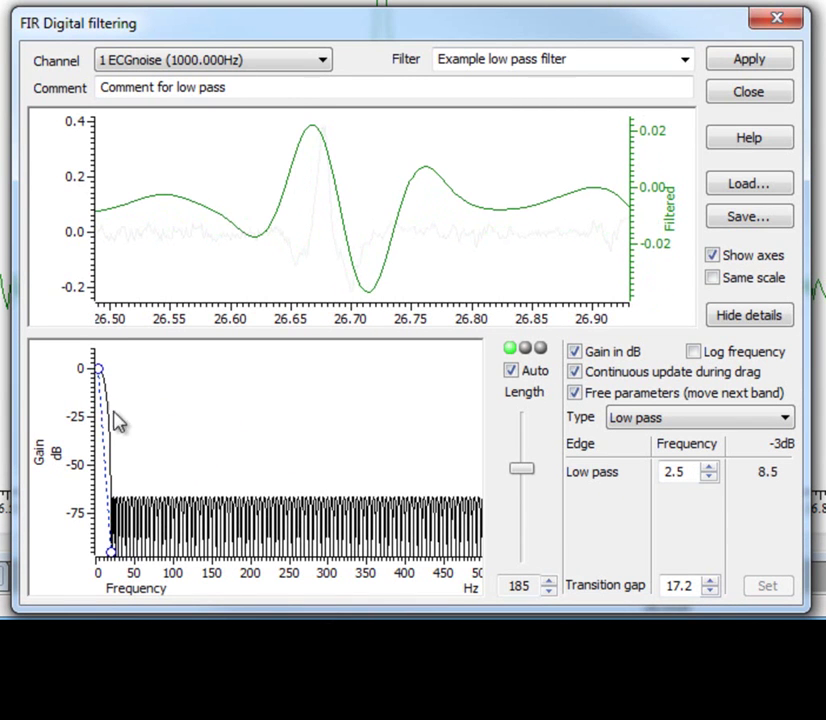
# - Set the low pass frequency to 30 Hz and transition gap to 40 Hz, then apply
pyautogui.click(693, 471)
pyautogui.moveTo(693, 471); pyautogui.dragTo(651, 483)
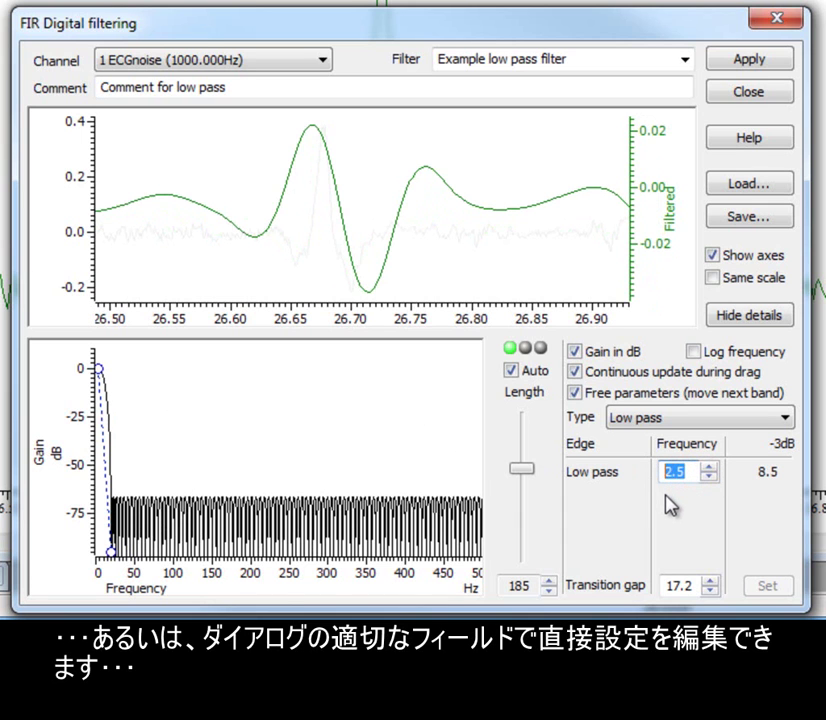
pyautogui.write('30')
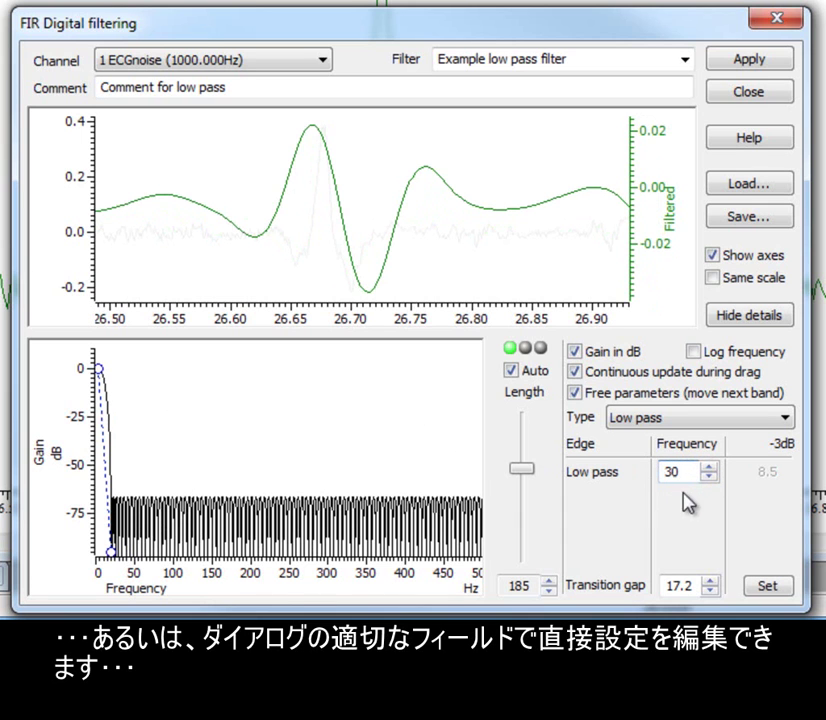
pyautogui.moveTo(690, 585); pyautogui.dragTo(655, 585)
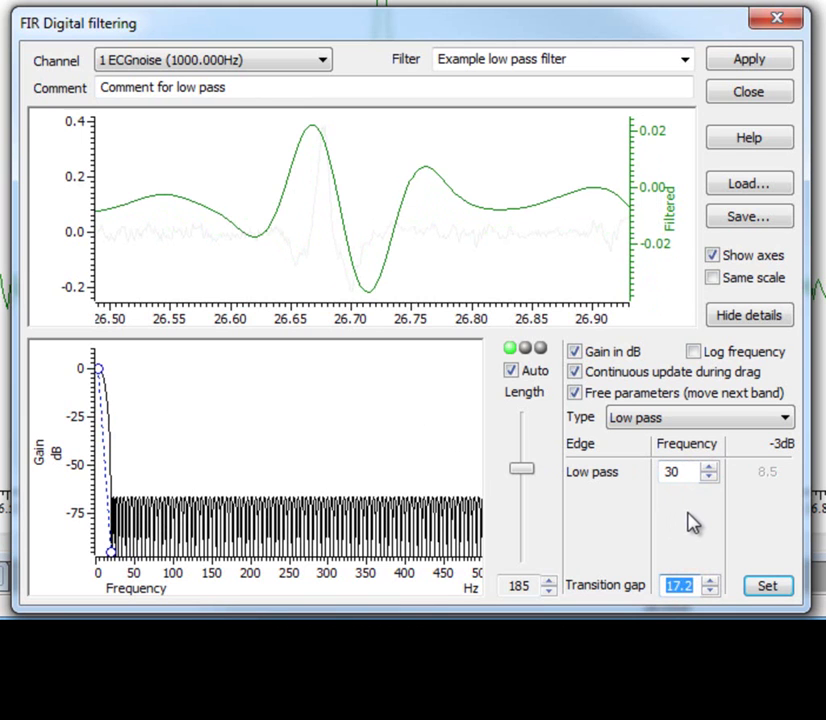
pyautogui.write('40')
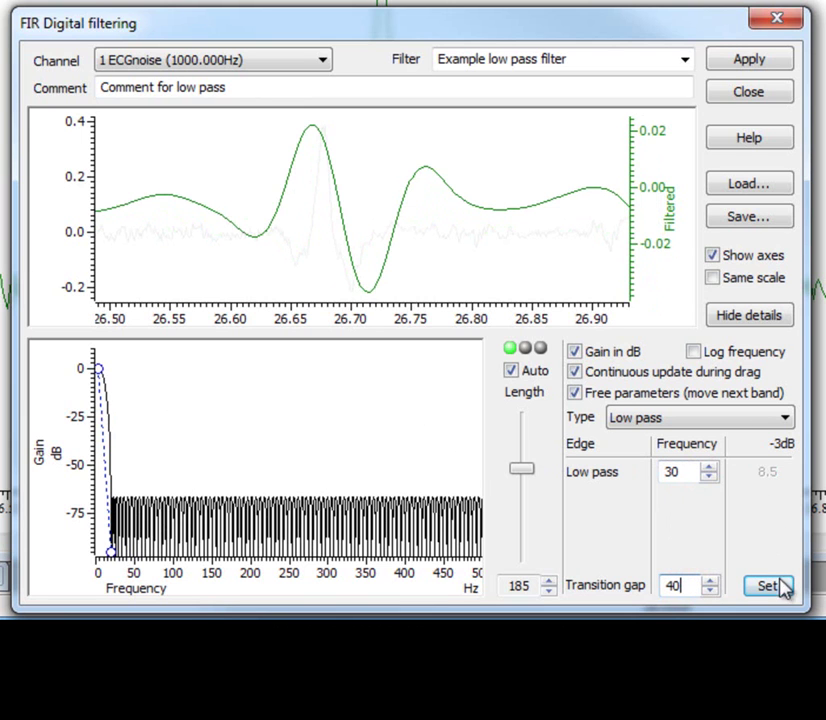
pyautogui.click(779, 590)
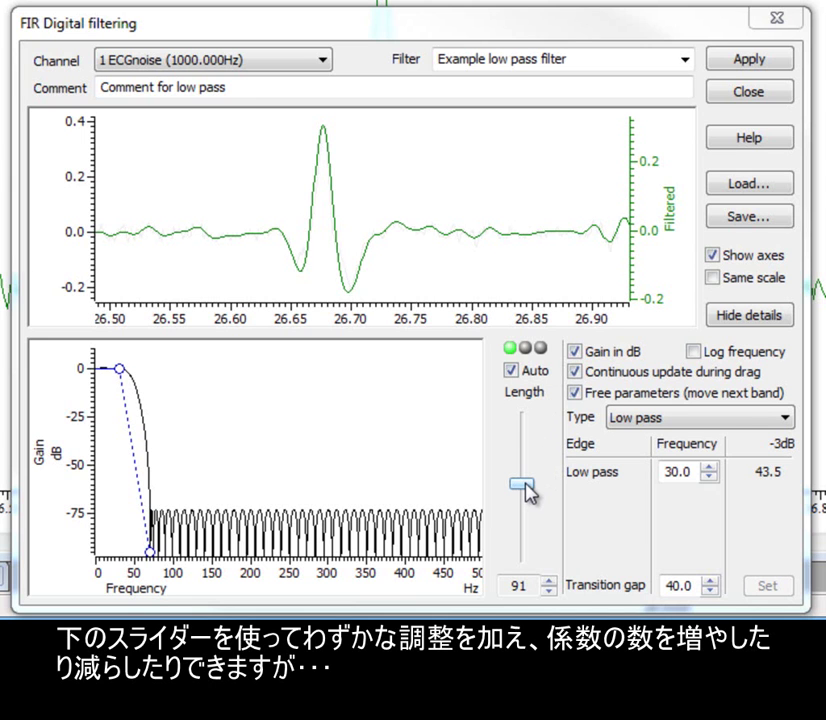
# - Try a 129-coefficient length, then switch to Auto for the clean 91-point filter
pyautogui.moveTo(527, 492)
pyautogui.mouseDown()
pyautogui.moveTo(524, 476)
pyautogui.moveTo(523, 503)
pyautogui.moveTo(529, 445)
pyautogui.mouseUp()
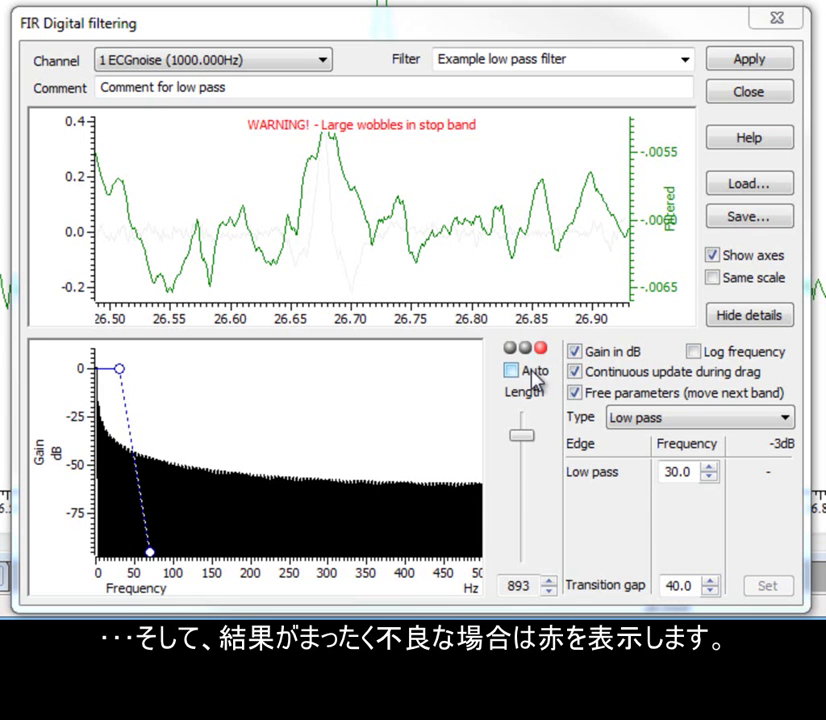
pyautogui.click(533, 372)
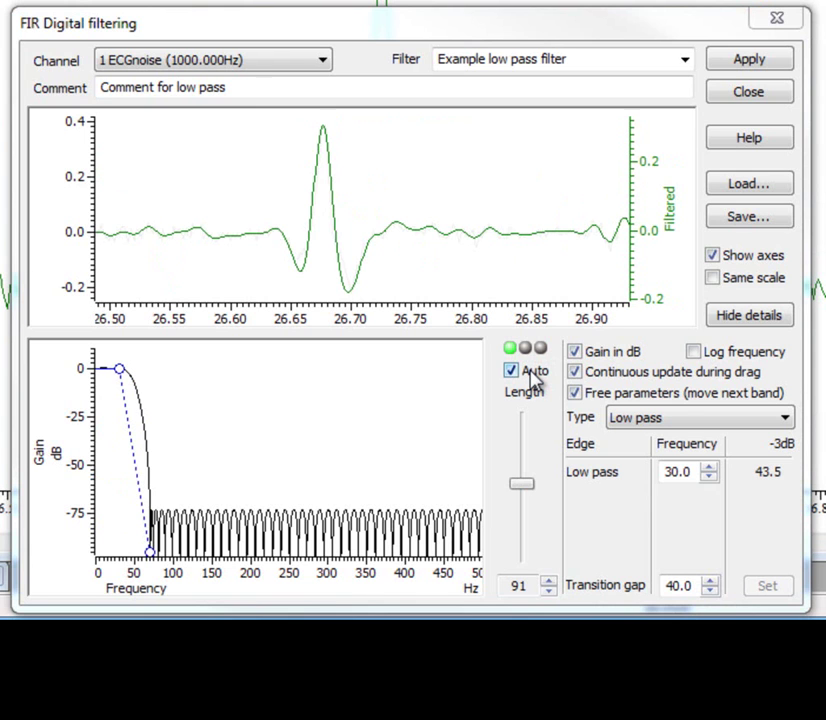
pyautogui.click(601, 355)
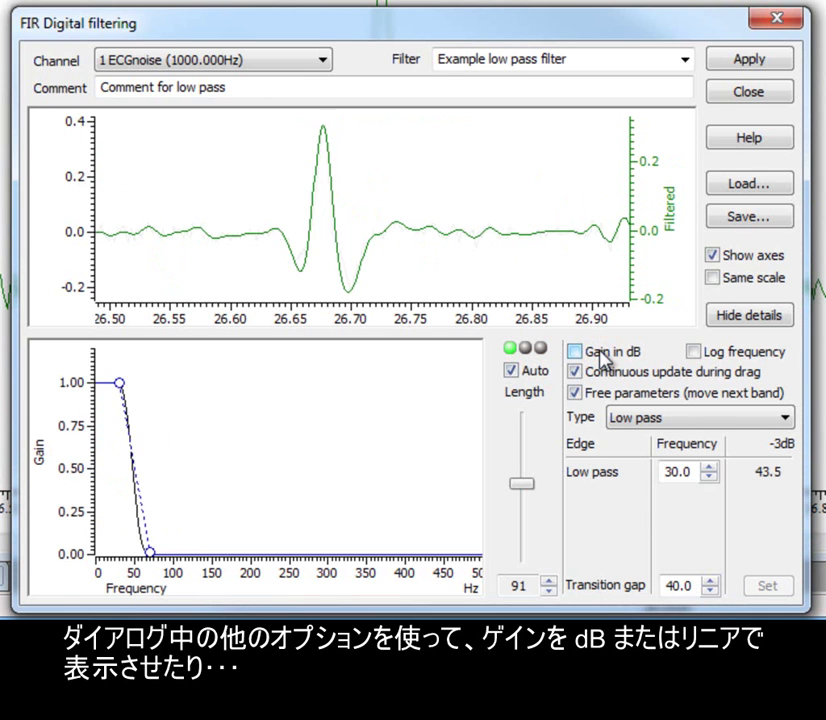
pyautogui.click(601, 355)
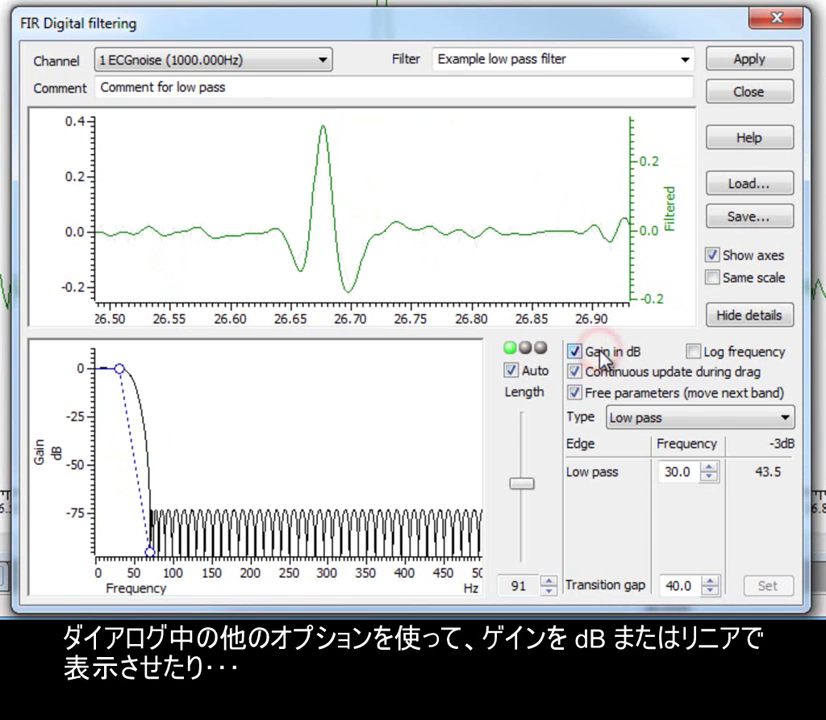
pyautogui.click(717, 353)
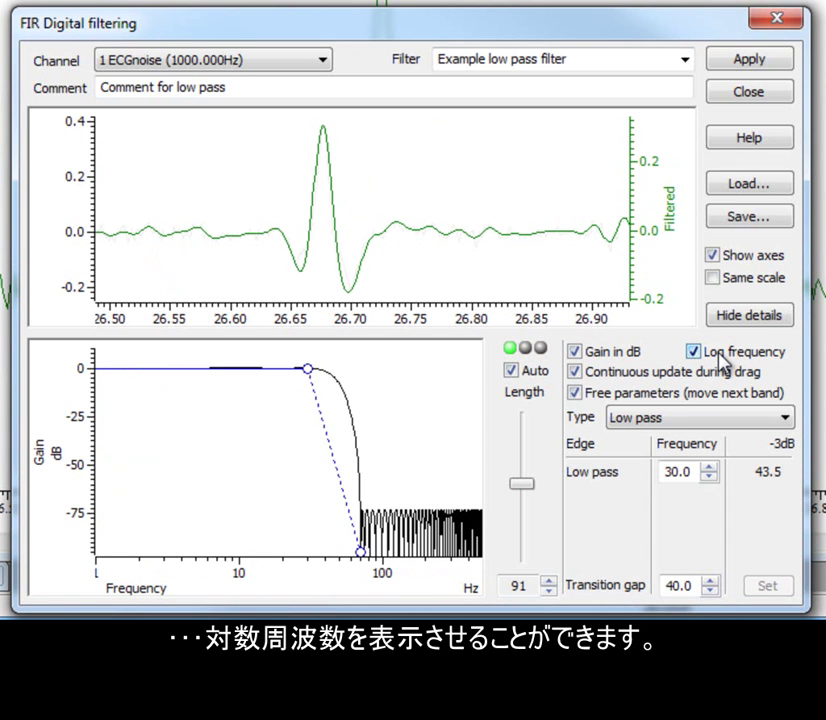
pyautogui.click(720, 361)
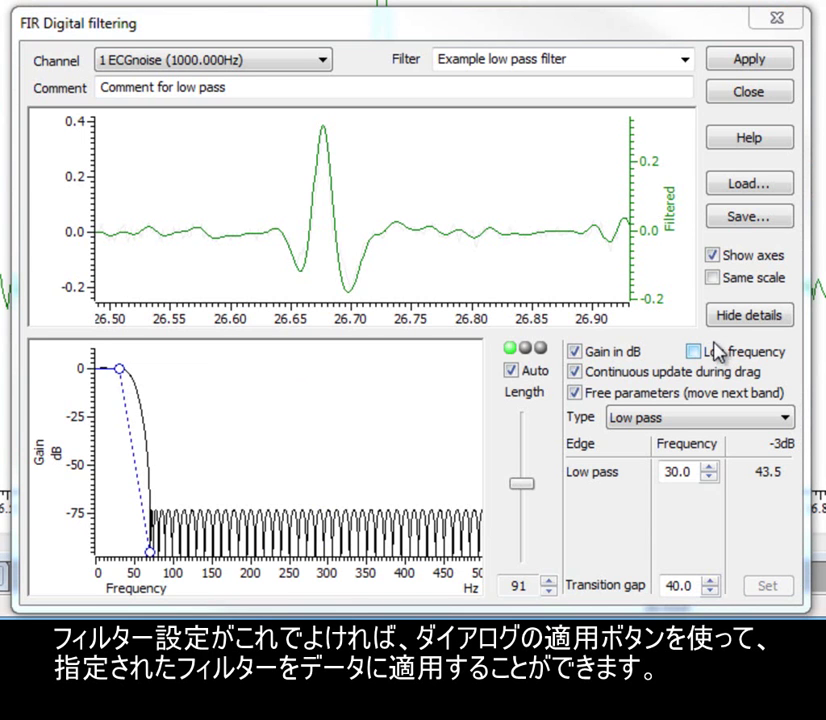
# - Open Apply digital filter, keeping New memory channel destination and 2-byte integer Waveform format
pyautogui.click(760, 68)
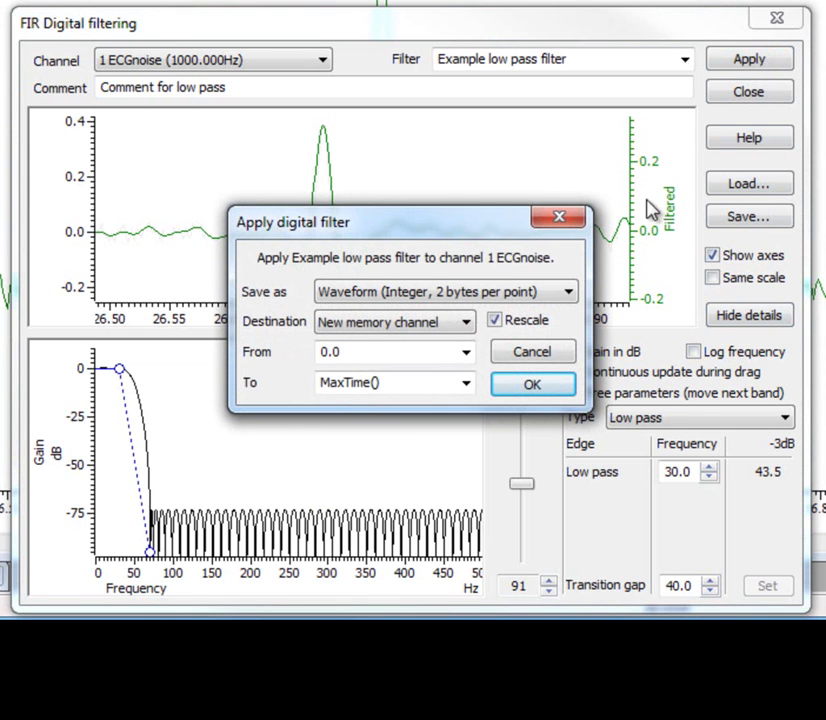
pyautogui.click(466, 325)
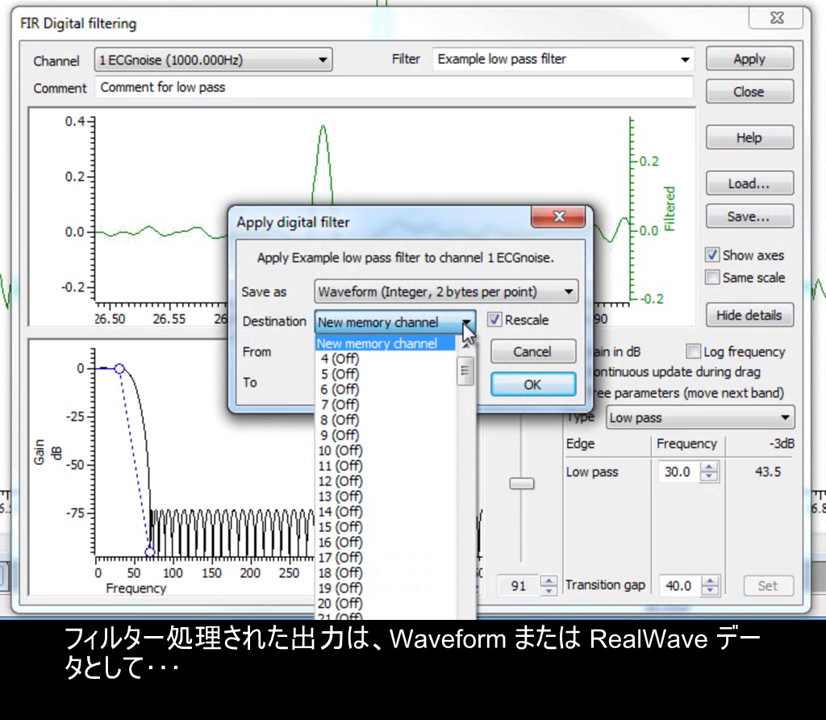
pyautogui.click(466, 323)
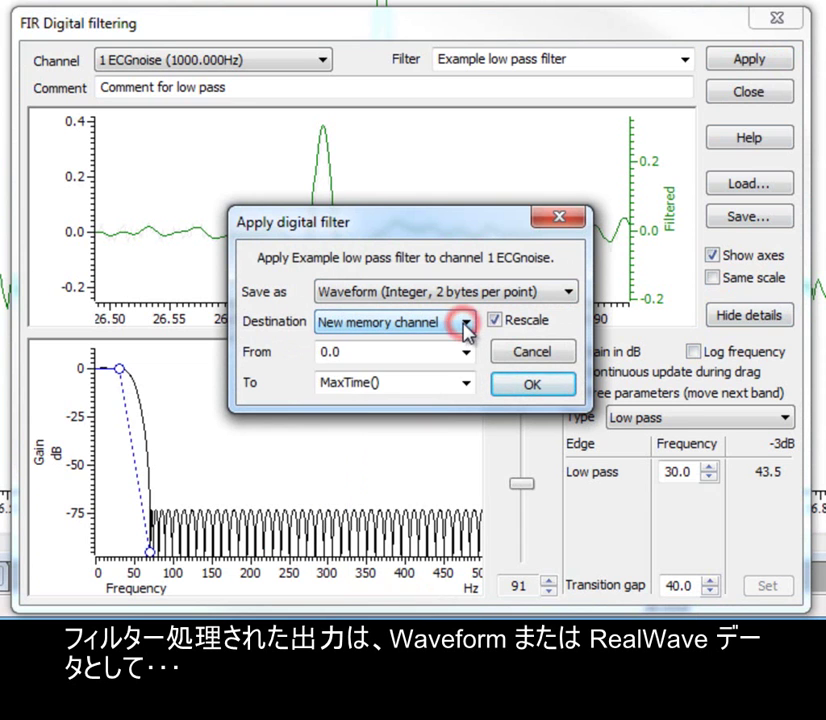
pyautogui.click(570, 292)
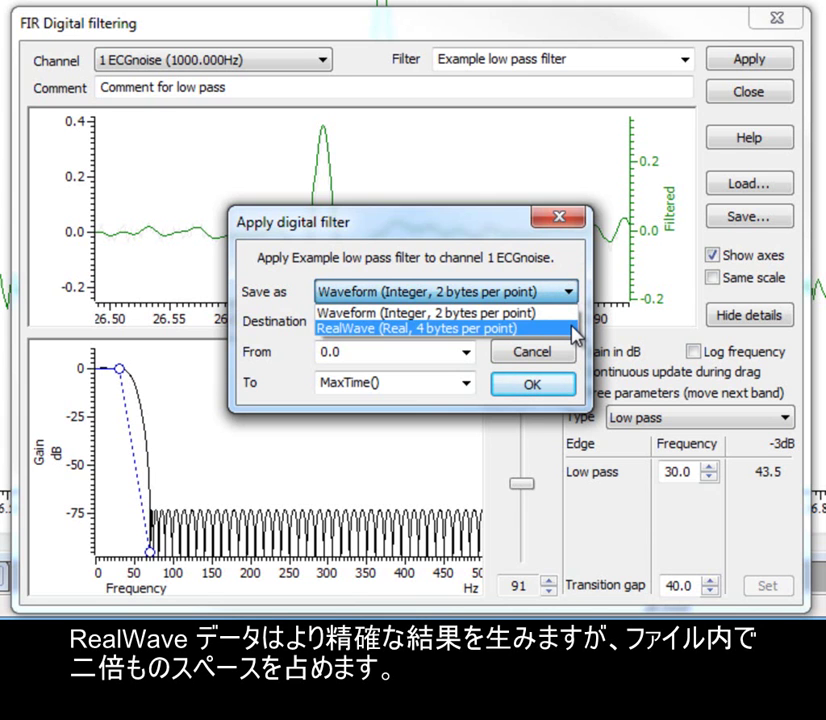
pyautogui.click(568, 315)
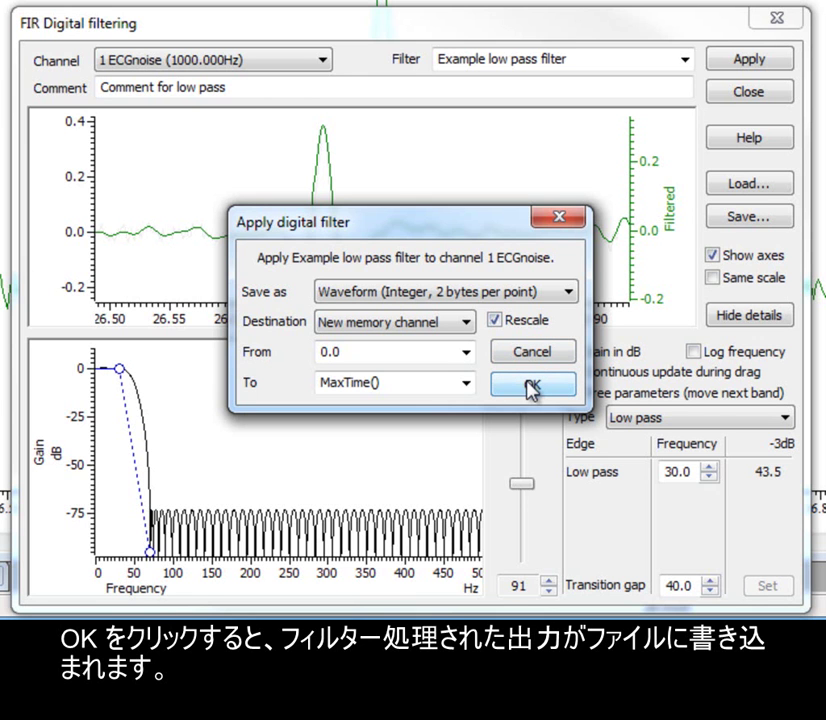
# - Create the filtered memory channel above the raw trace, then select the filter name
pyautogui.click(531, 389)
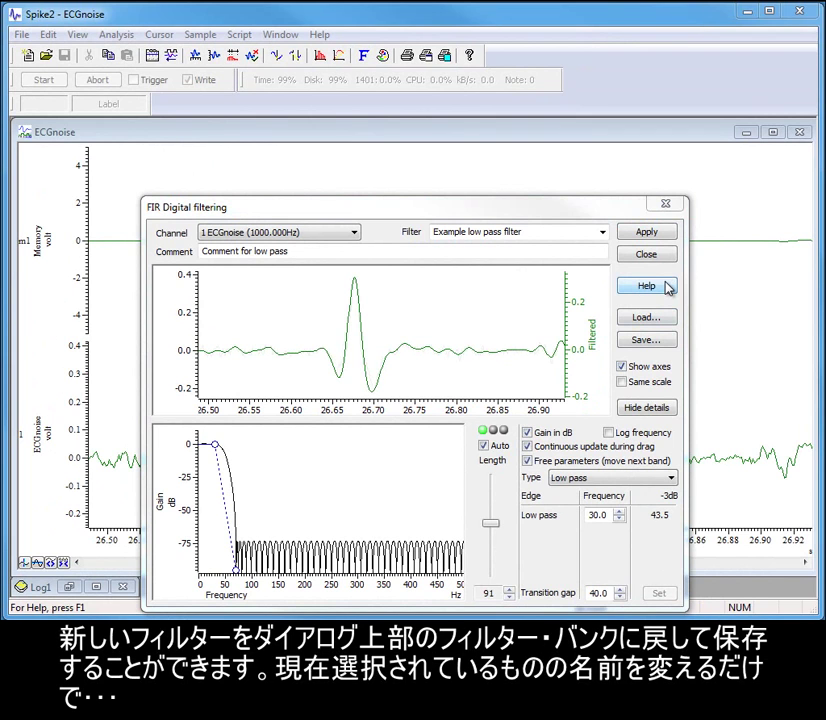
pyautogui.click(545, 232)
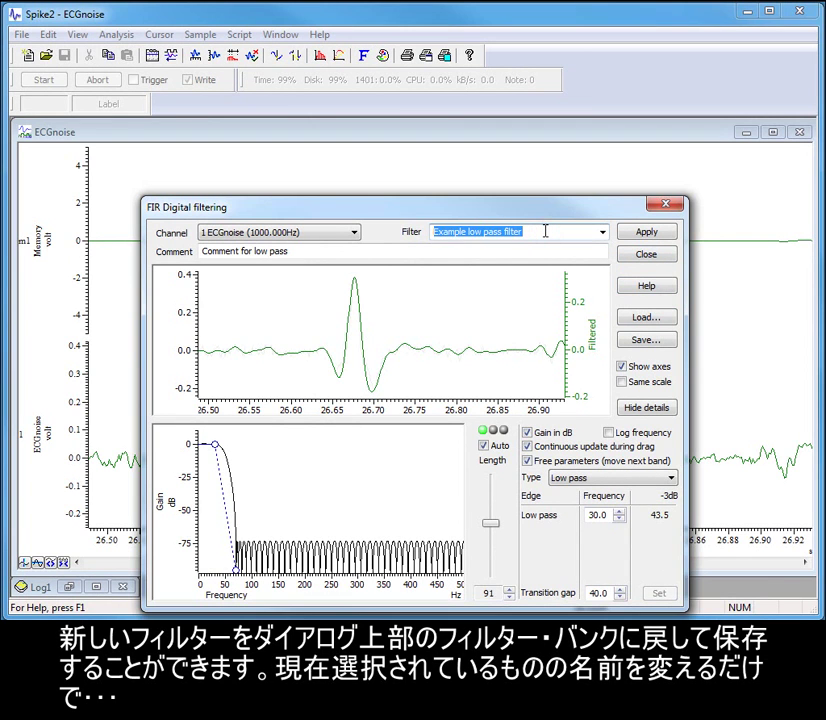
# - Name the filter 'My low pass filter', close the FIR dialog, and save the filter bank
pyautogui.write('M')
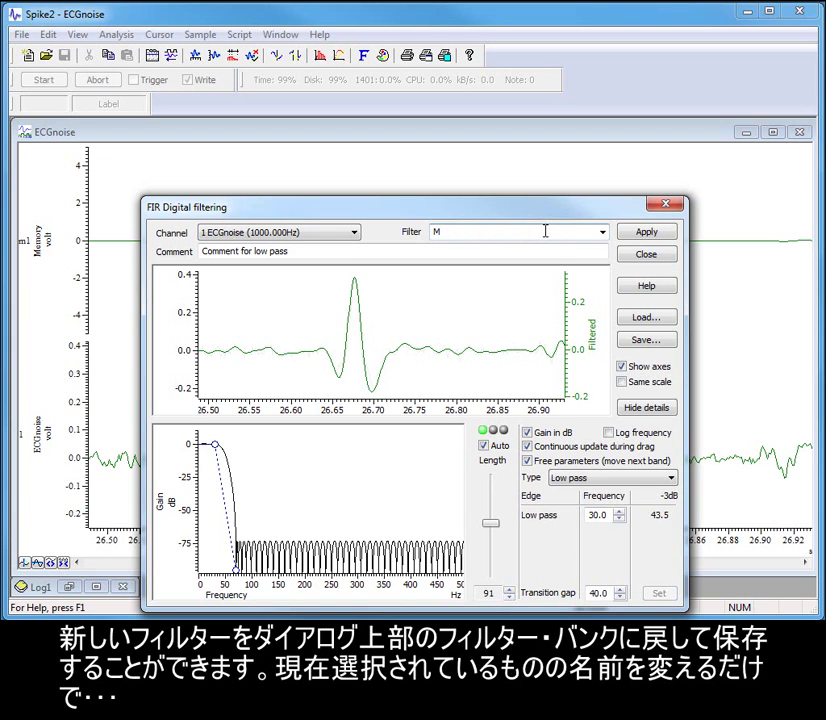
pyautogui.write('y low pass filter')
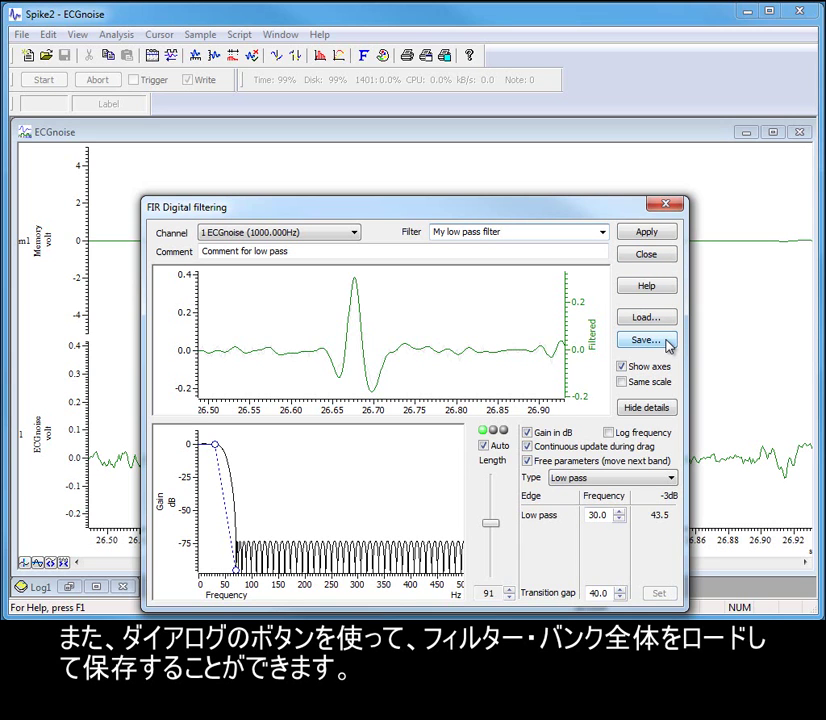
pyautogui.click(647, 256)
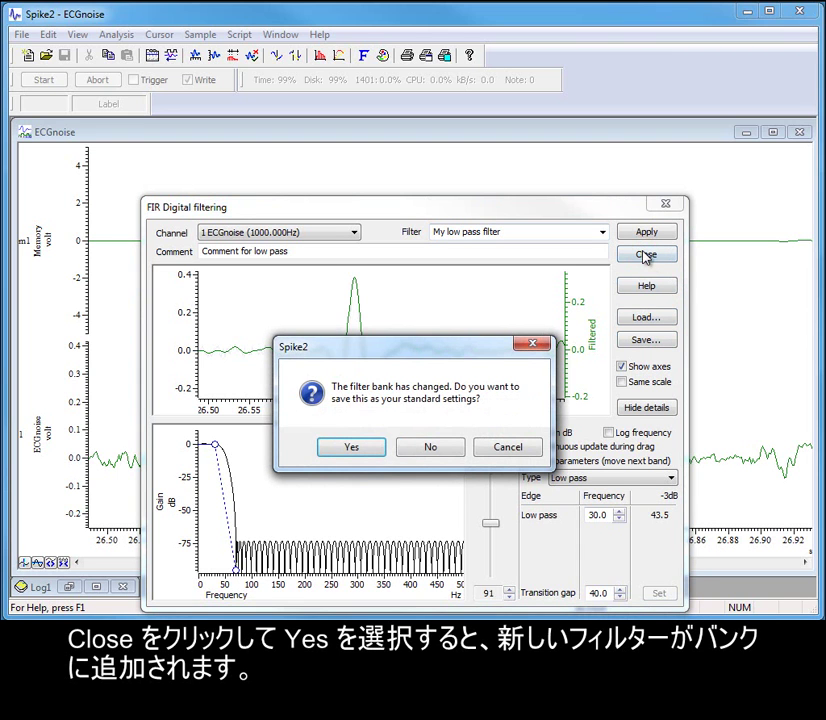
pyautogui.click(354, 452)
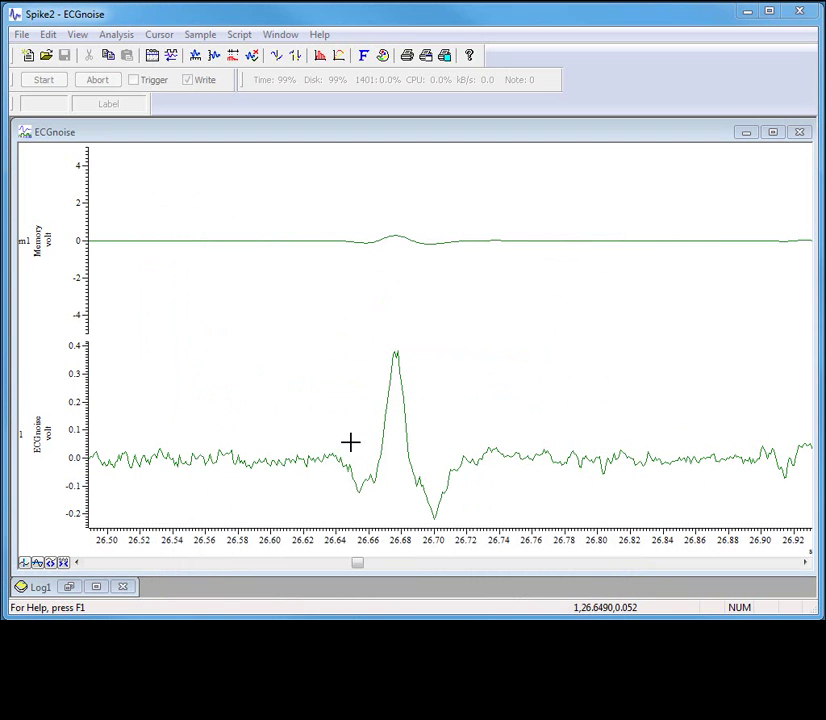
# - Optimise the filtered memory channel's y-axis, then rename its title from Memory to FIR
pyautogui.doubleClick(78, 220)
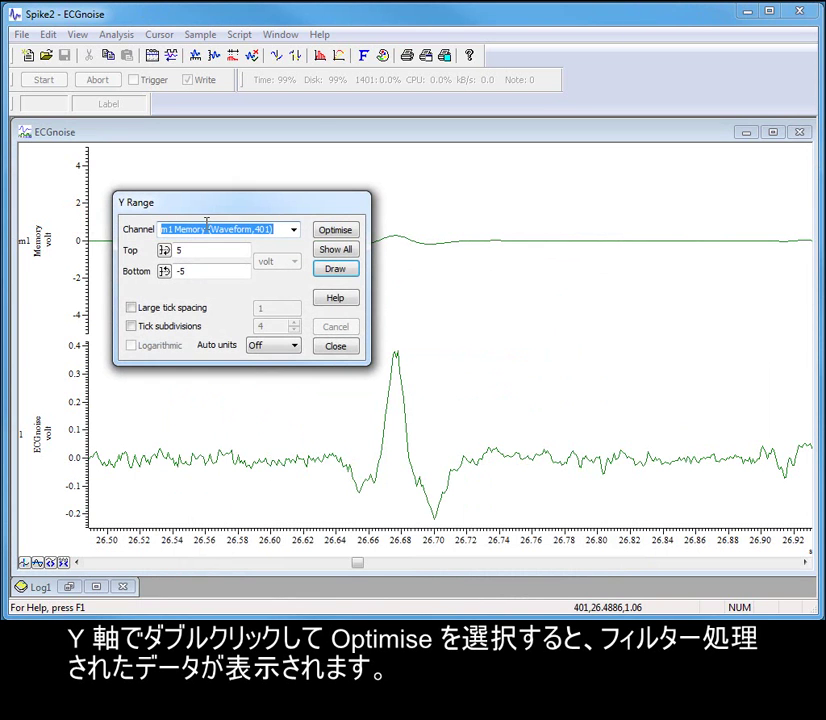
pyautogui.click(330, 230)
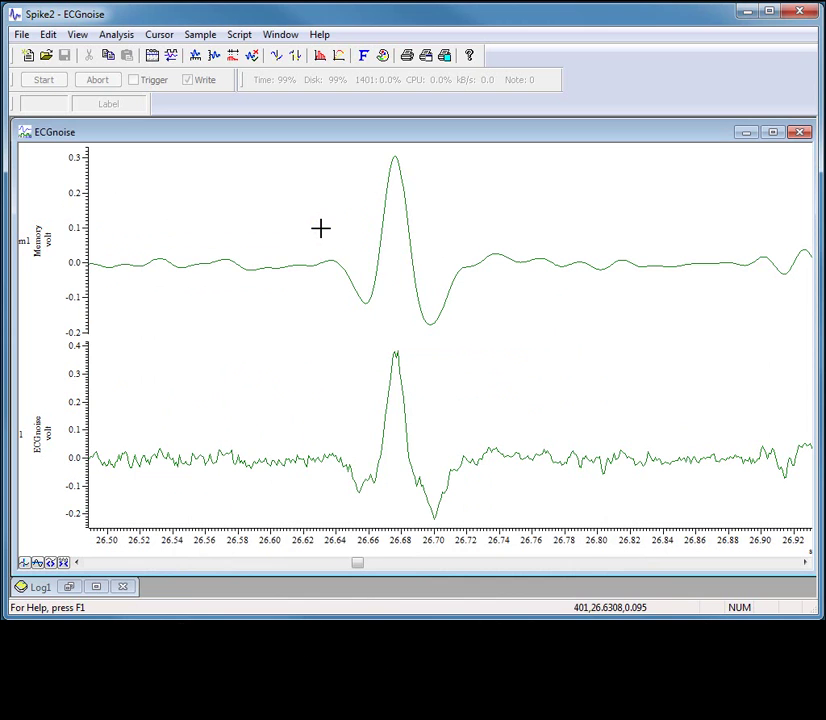
pyautogui.doubleClick(40, 245)
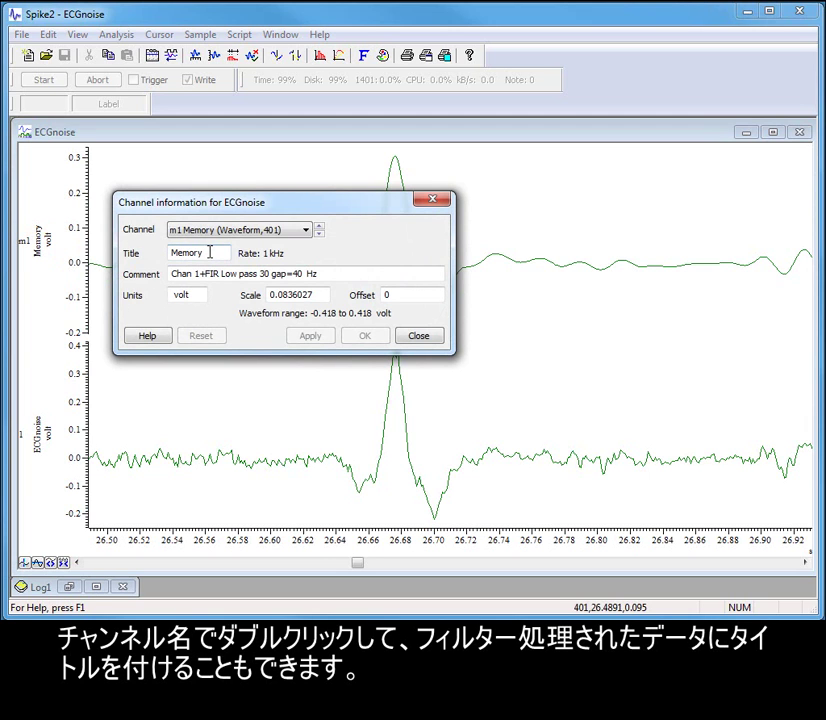
pyautogui.moveTo(208, 252); pyautogui.dragTo(155, 259)
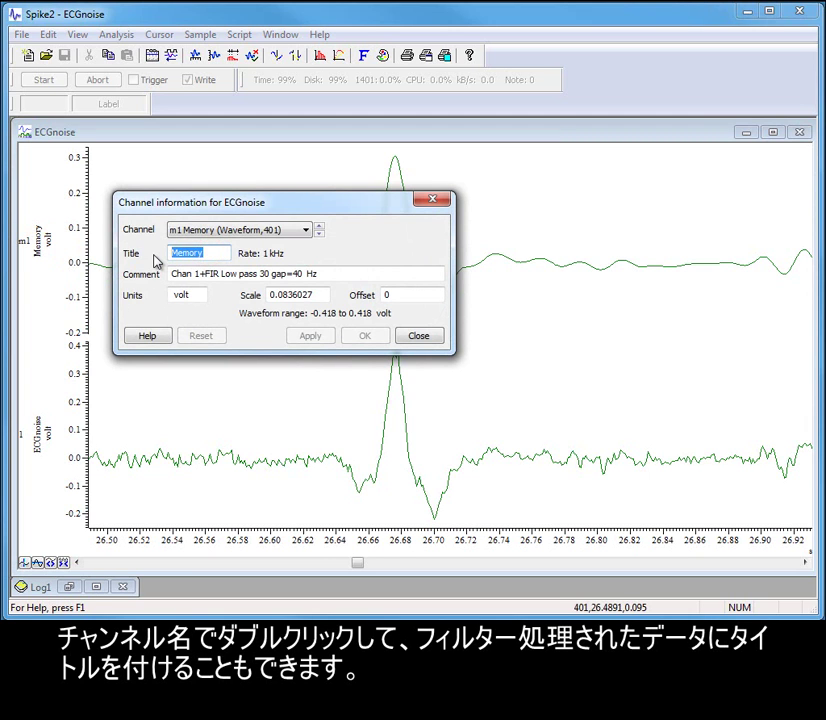
pyautogui.write('Fi')
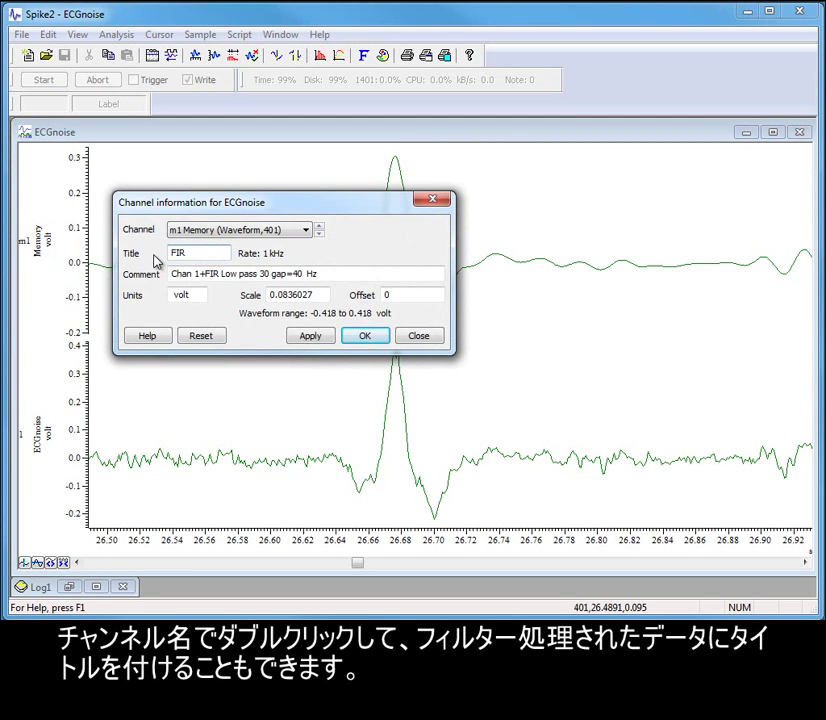
pyautogui.click(310, 337)
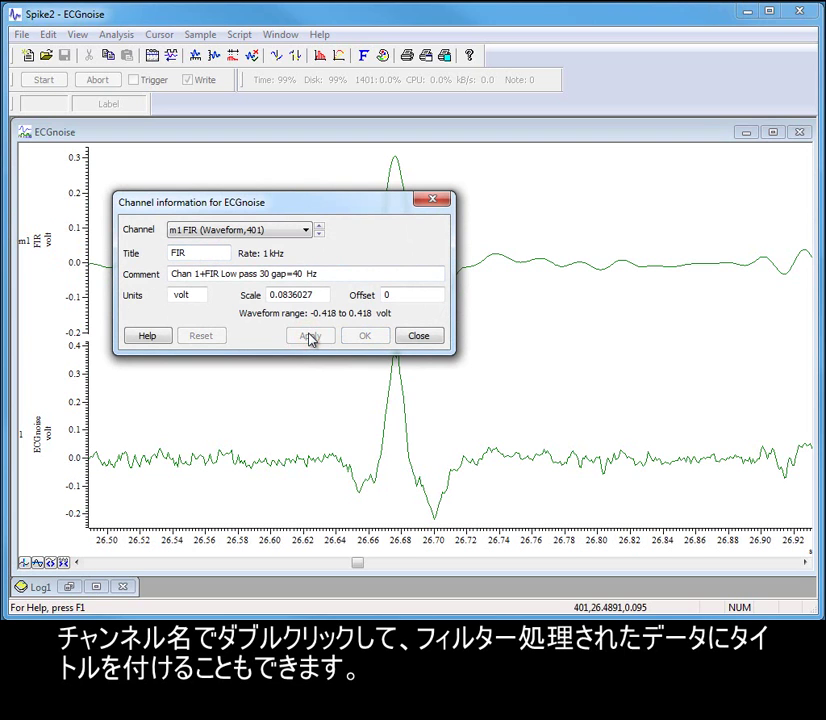
pyautogui.click(408, 335)
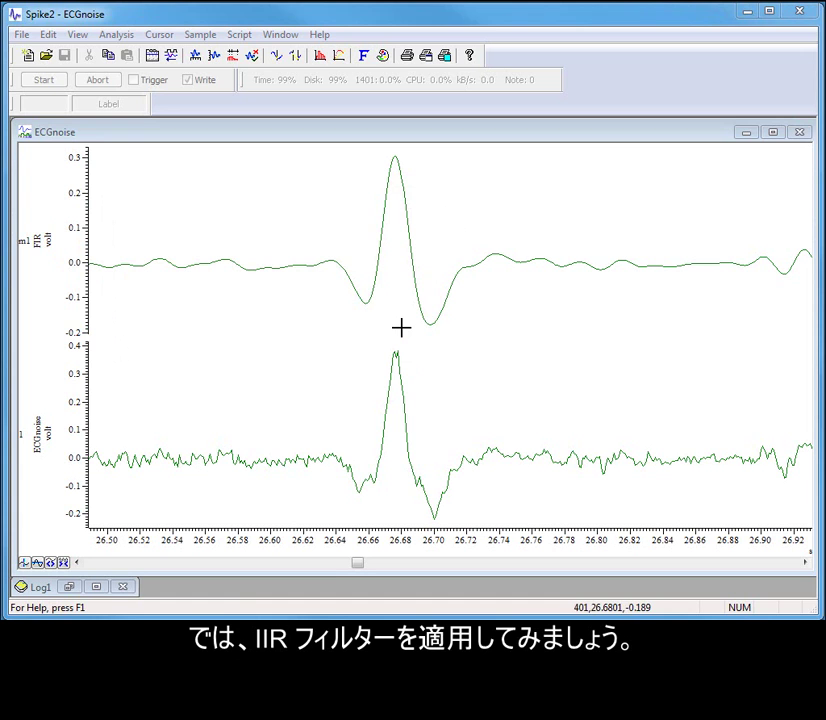
# - Start IIR digital filtering on the ECGnoise data
pyautogui.click(107, 38)
pyautogui.moveTo(238, 377)
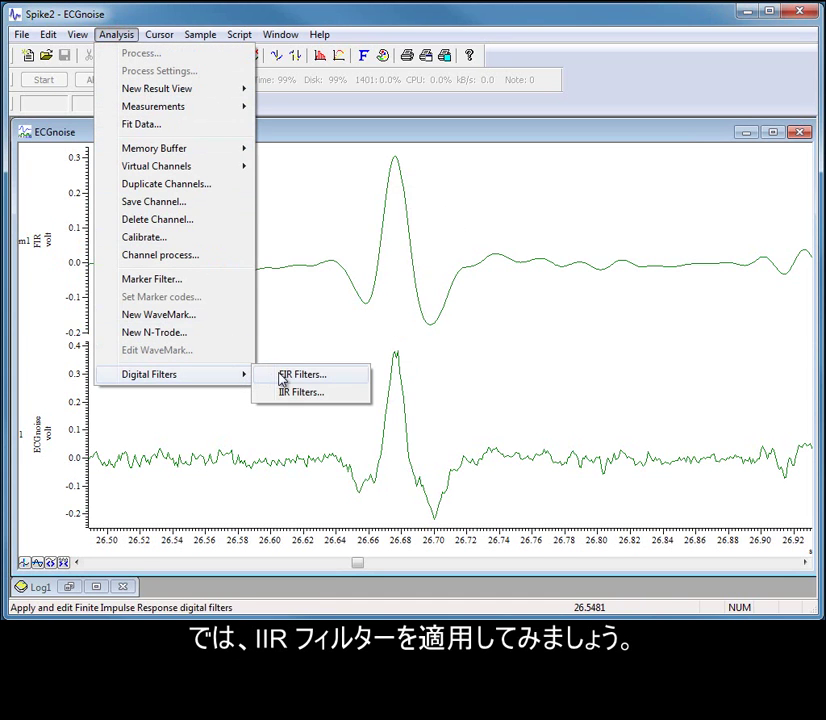
pyautogui.click(314, 396)
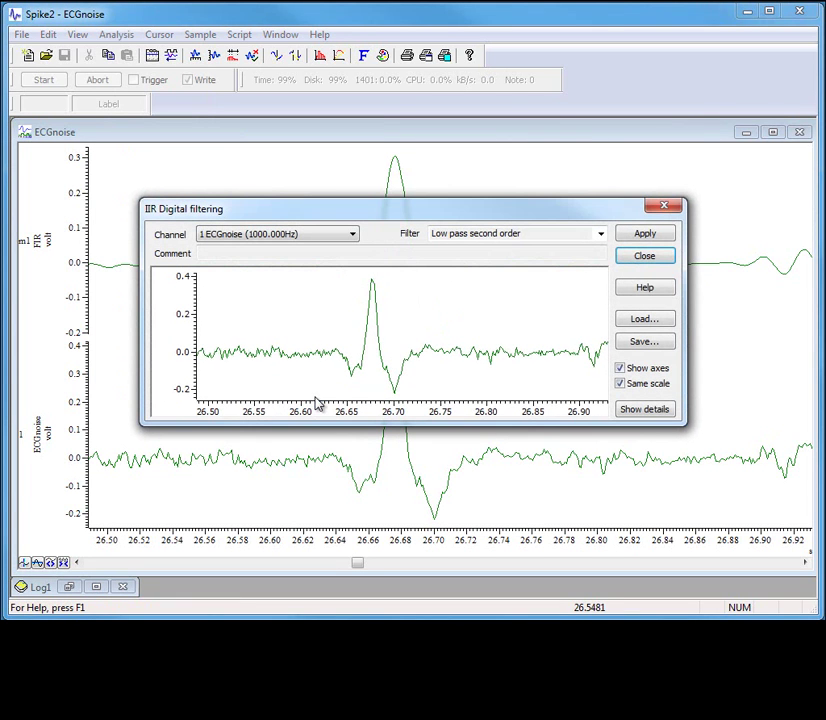
# - Show the gain plot on a log frequency axis and lower the low-pass corner to about 55 Hz
pyautogui.click(655, 410)
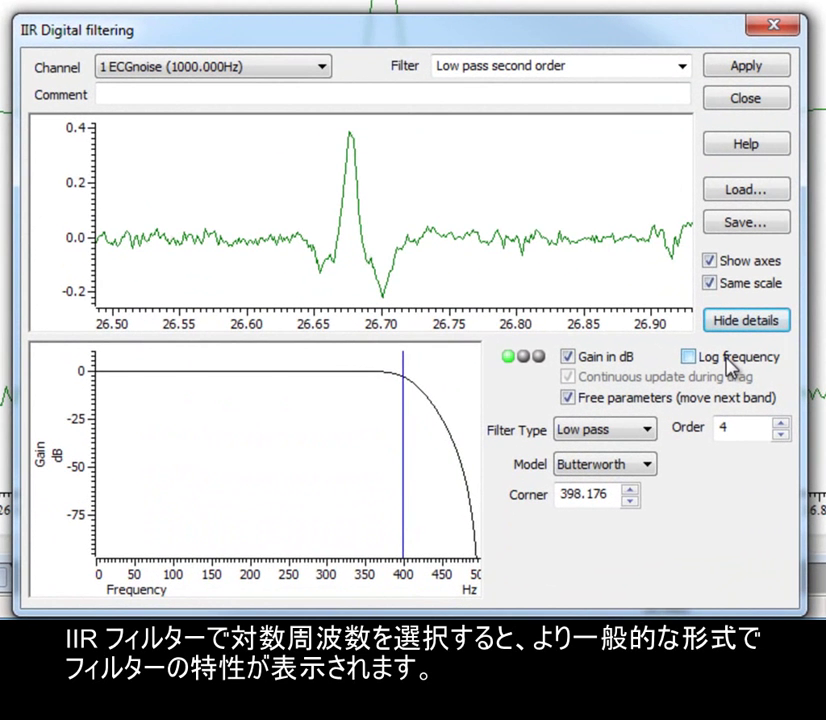
pyautogui.click(726, 358)
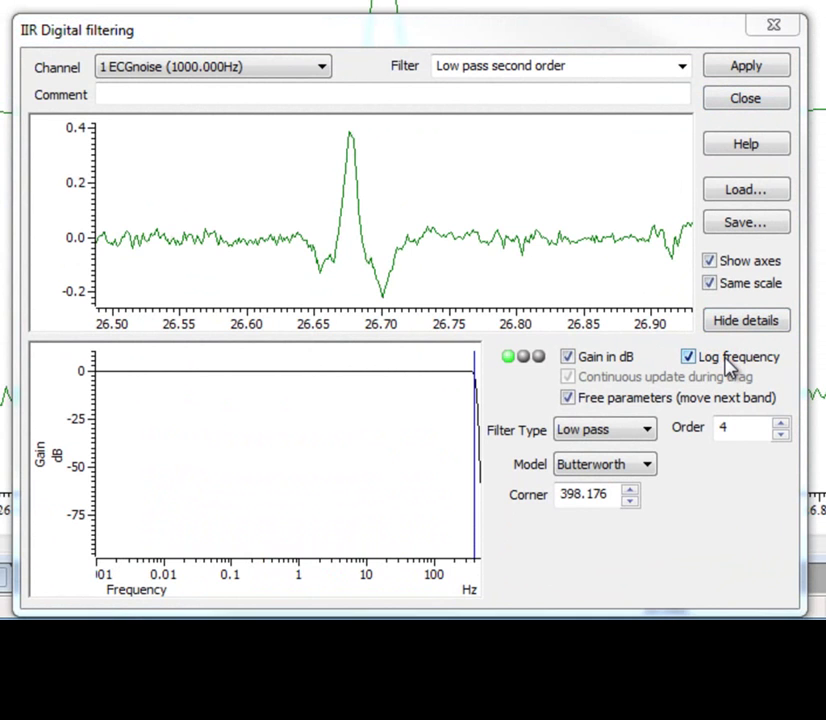
pyautogui.moveTo(474, 441); pyautogui.dragTo(421, 446)
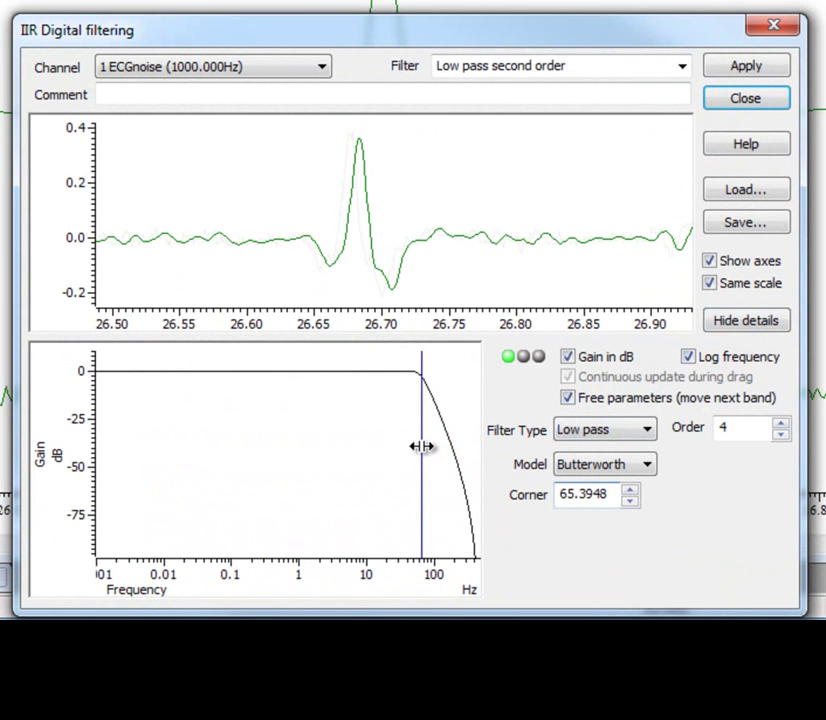
pyautogui.click(648, 465)
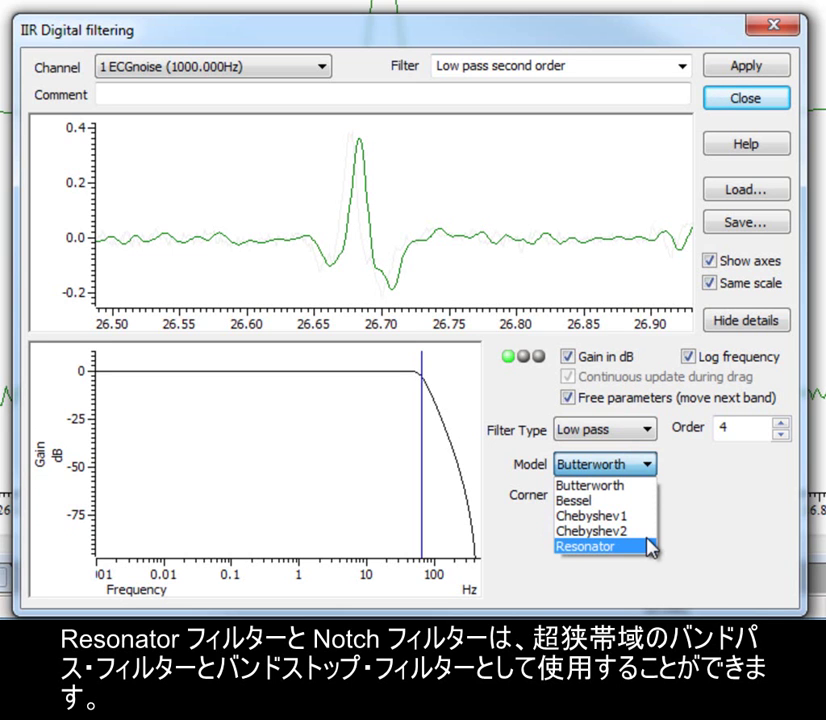
pyautogui.click(636, 502)
pyautogui.click(646, 466)
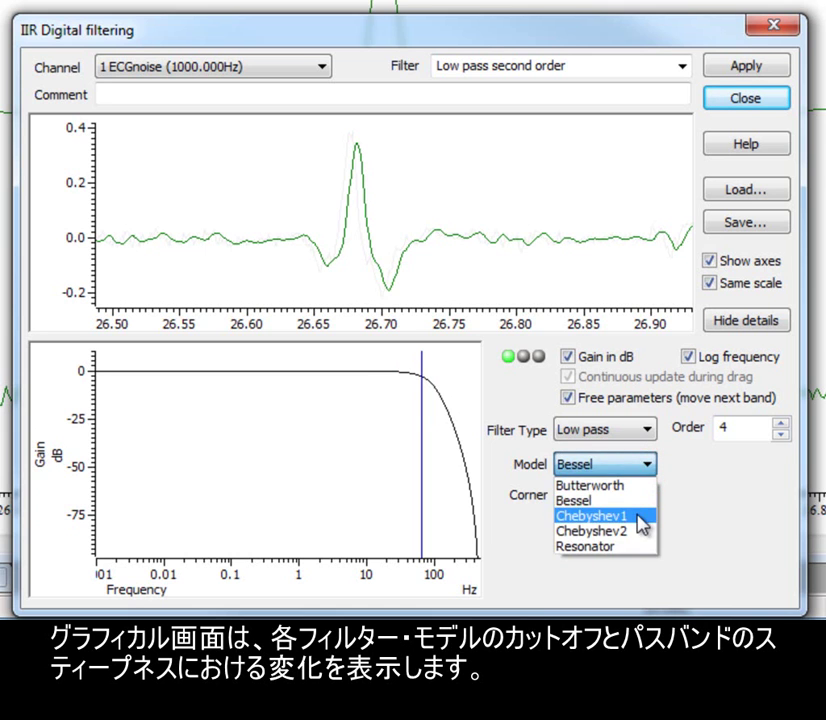
pyautogui.click(638, 517)
pyautogui.click(633, 466)
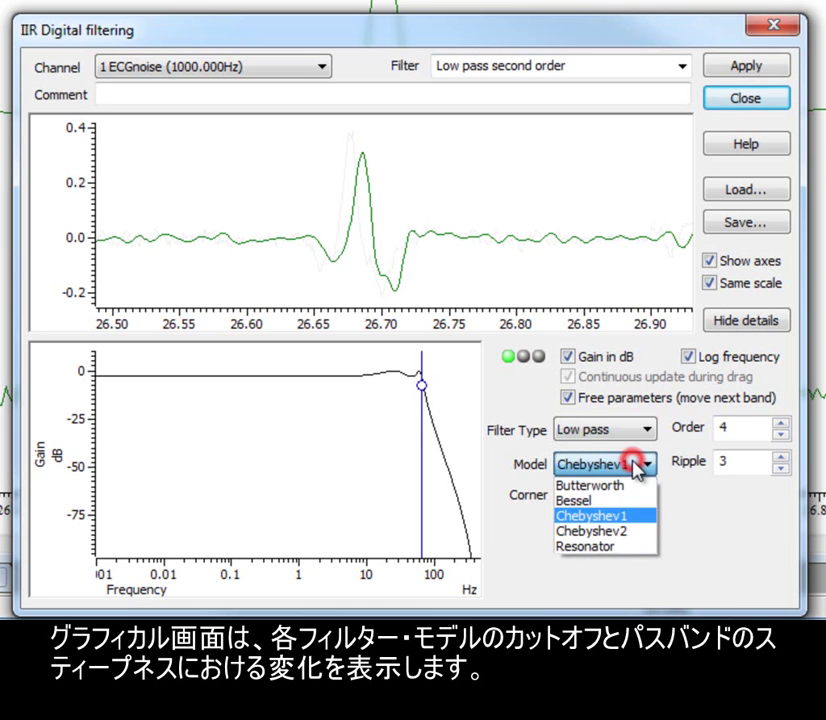
pyautogui.click(631, 531)
pyautogui.click(637, 467)
pyautogui.click(632, 547)
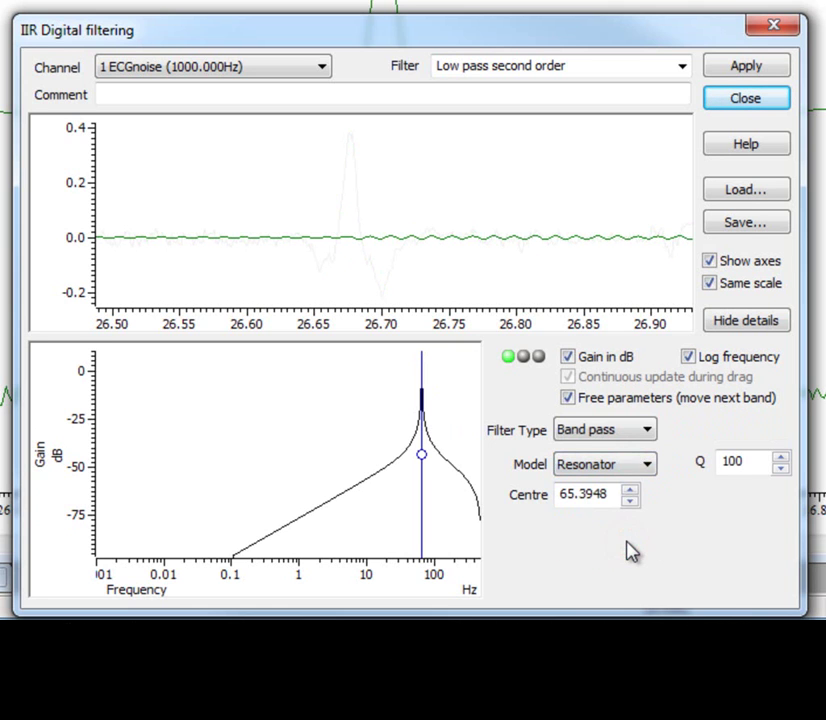
pyautogui.click(647, 430)
pyautogui.click(656, 434)
pyautogui.click(646, 465)
pyautogui.click(631, 488)
pyautogui.click(644, 432)
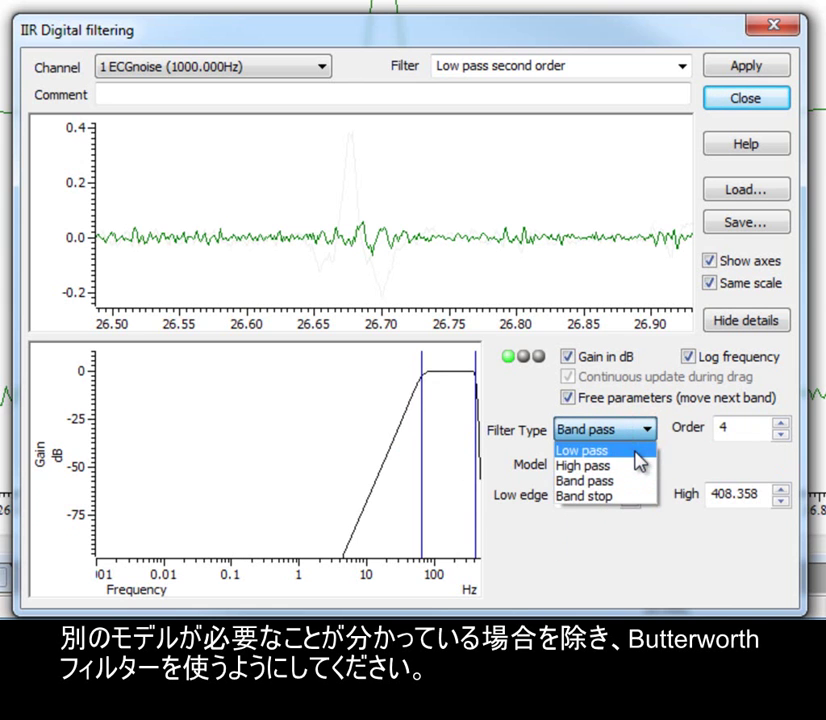
pyautogui.click(636, 451)
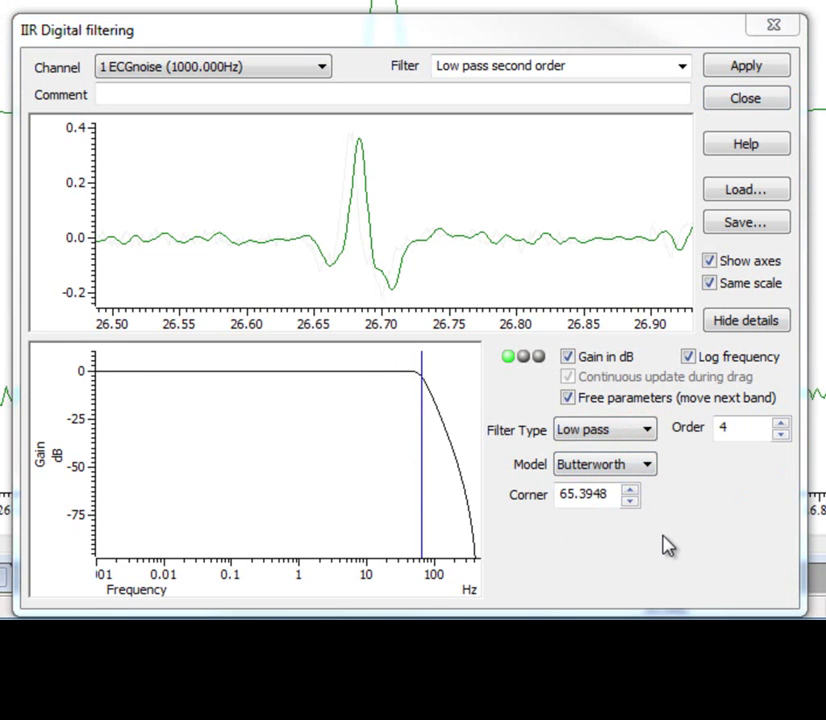
# - Set the Butterworth low-pass corner frequency to exactly 30 Hz
pyautogui.moveTo(421, 476); pyautogui.dragTo(399, 476)
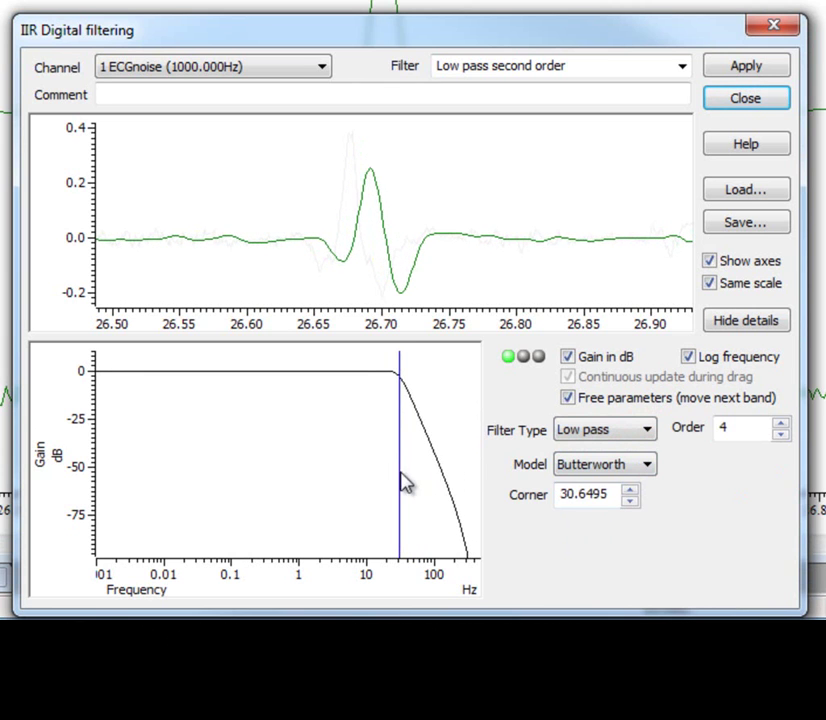
pyautogui.doubleClick(612, 496)
pyautogui.write('30')
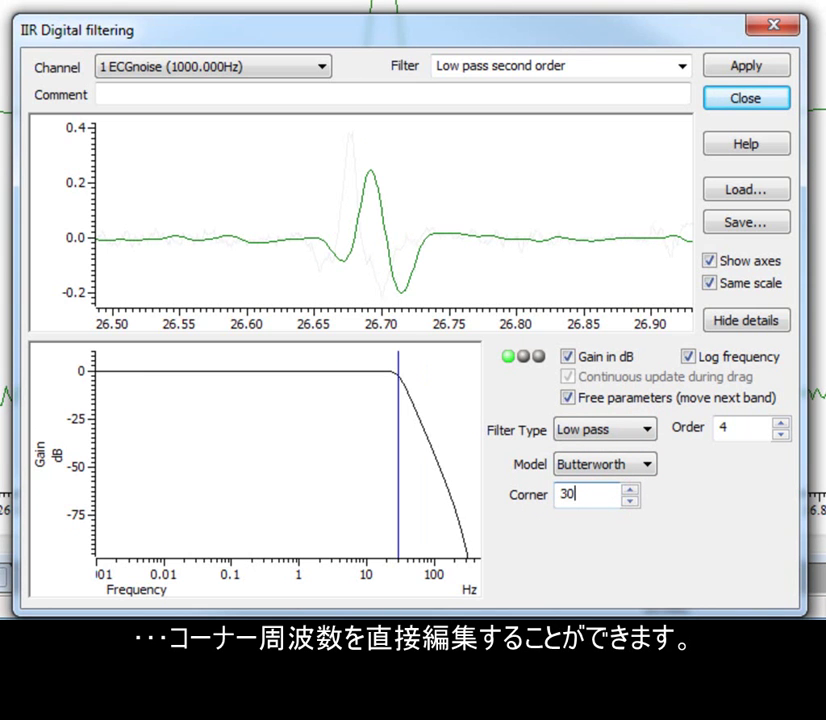
# - Step the filter order up to 6, then back down to 4
pyautogui.click(781, 426)
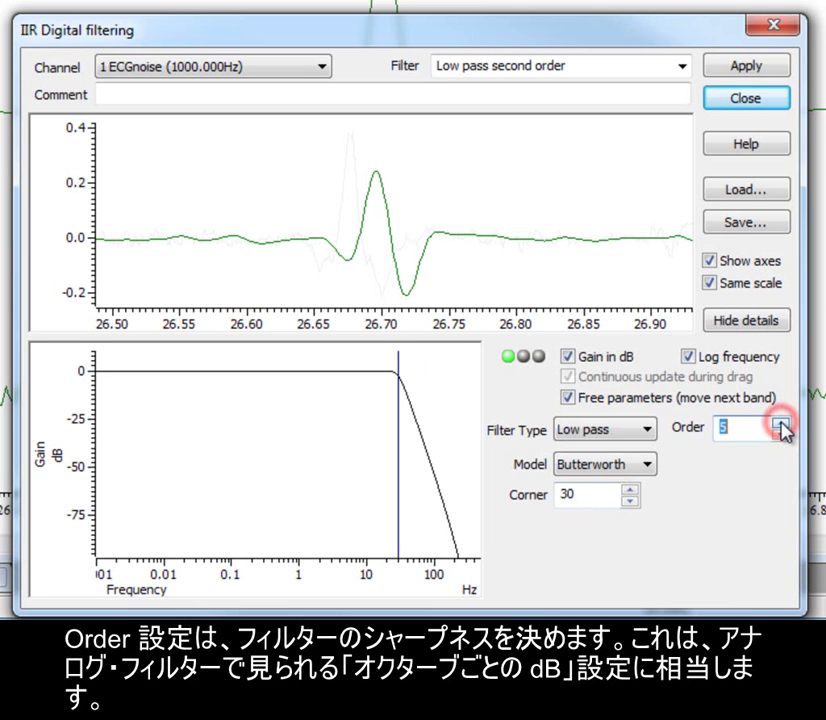
pyautogui.click(781, 425)
pyautogui.click(782, 434)
pyautogui.click(782, 435)
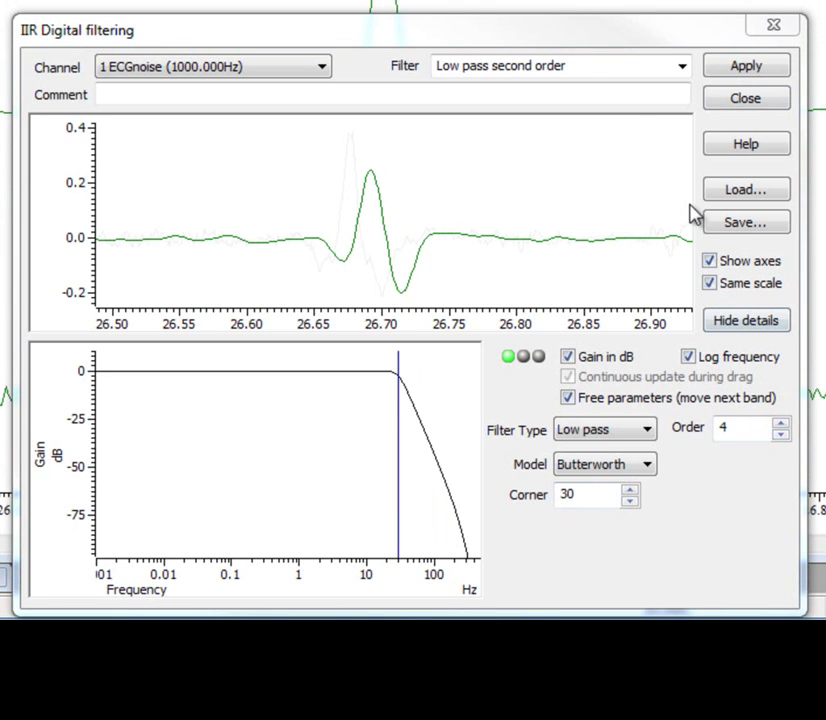
# - Name the filter 'My IIR low pass', write it to a new memory channel, and save the filter bank on closing
pyautogui.click(582, 64)
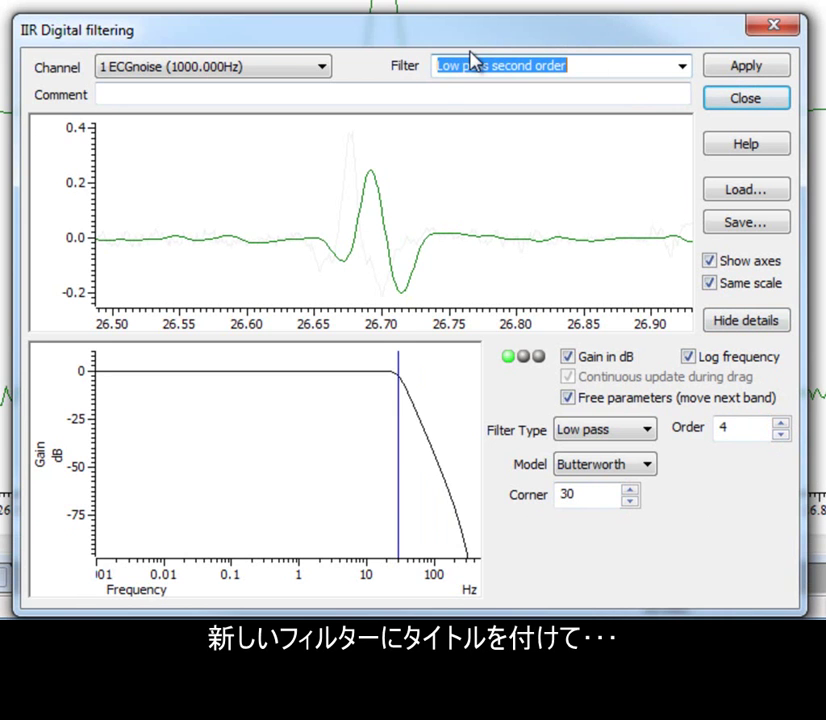
pyautogui.write('My II')
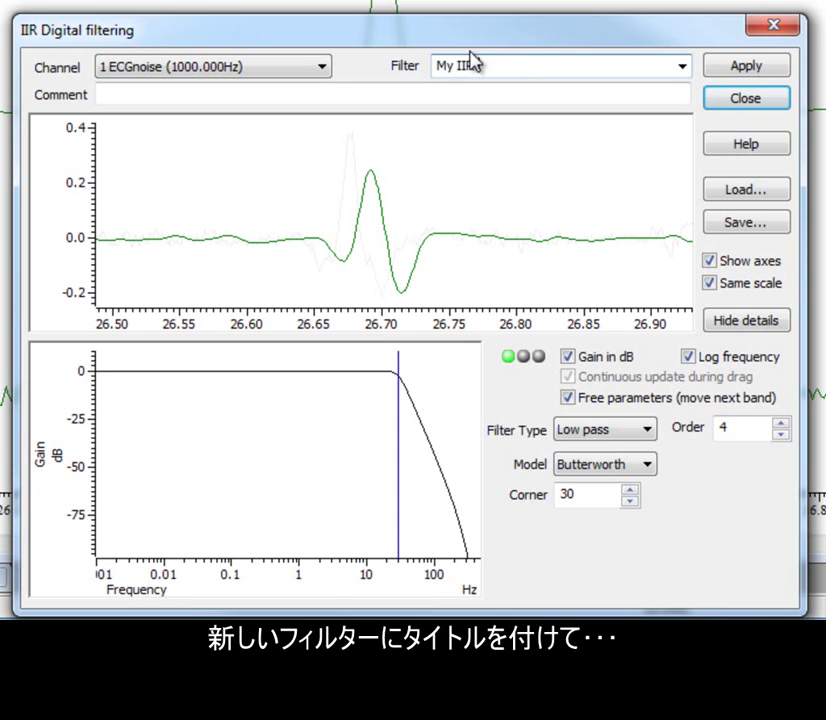
pyautogui.write('R low pass')
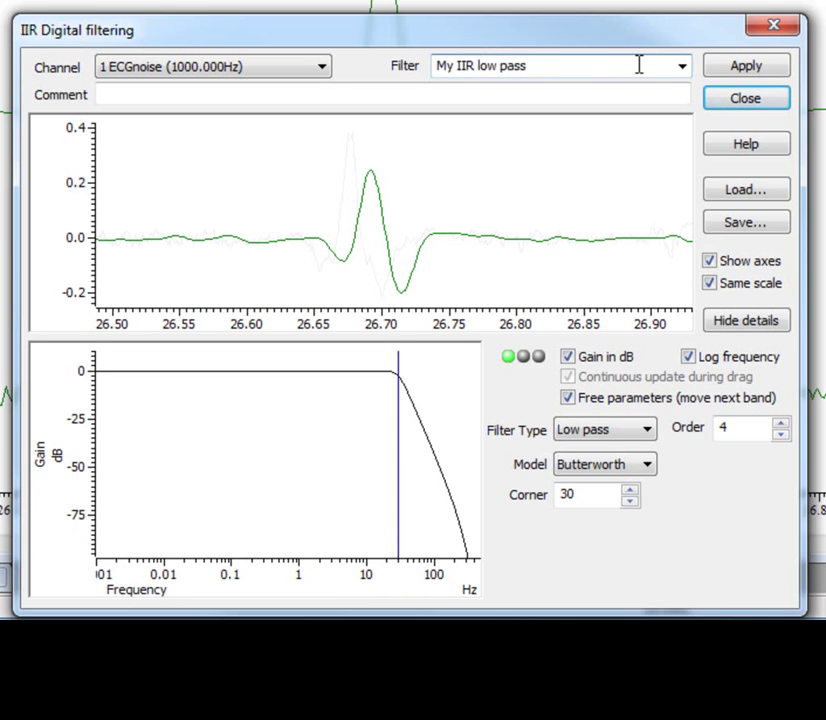
pyautogui.click(744, 67)
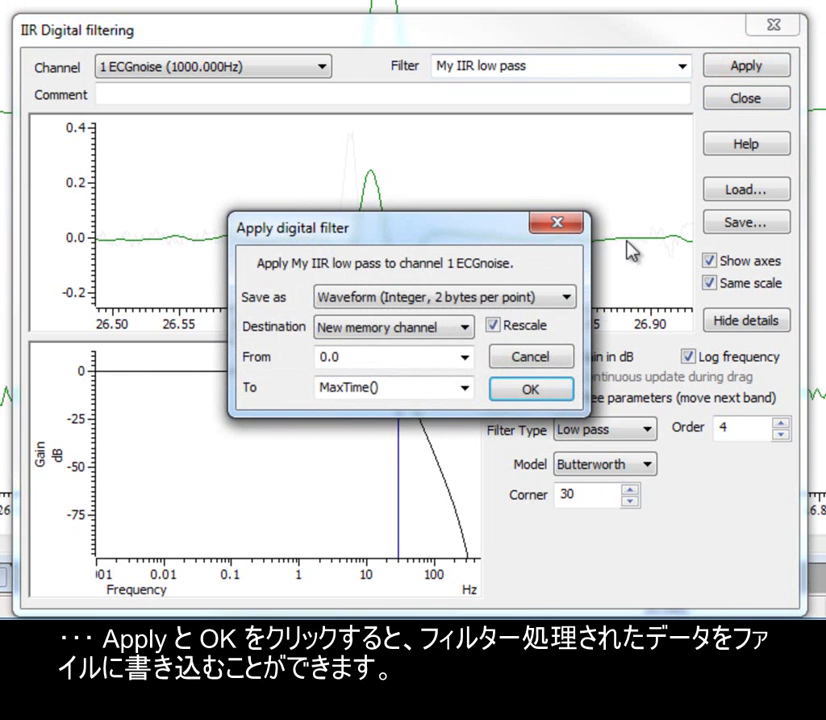
pyautogui.click(549, 393)
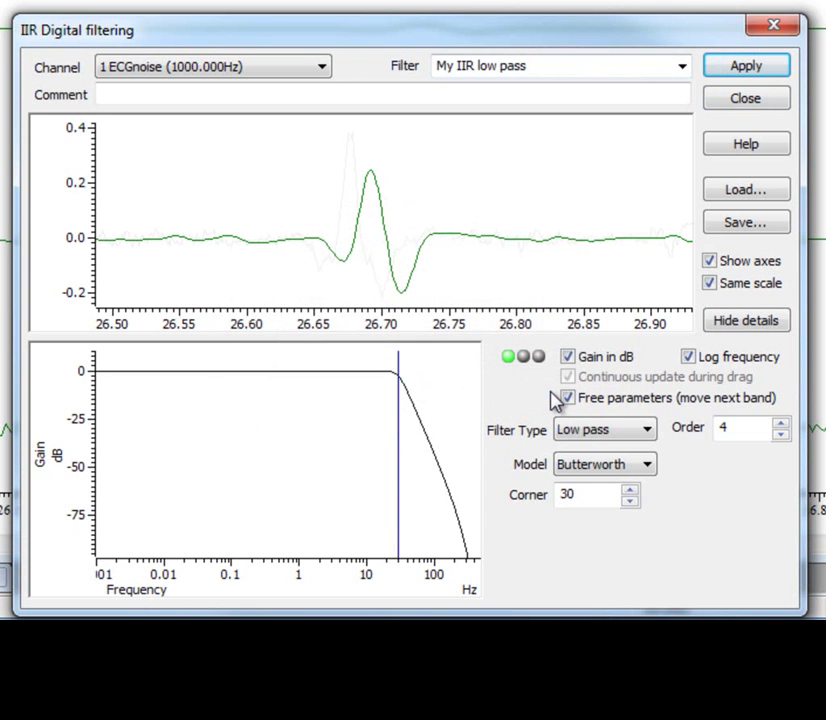
pyautogui.click(768, 100)
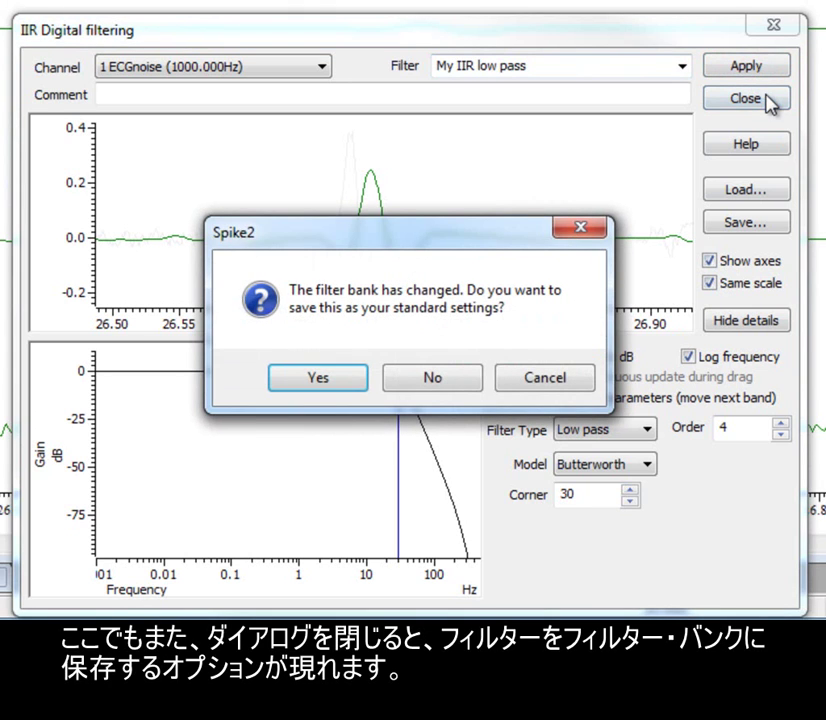
pyautogui.click(349, 382)
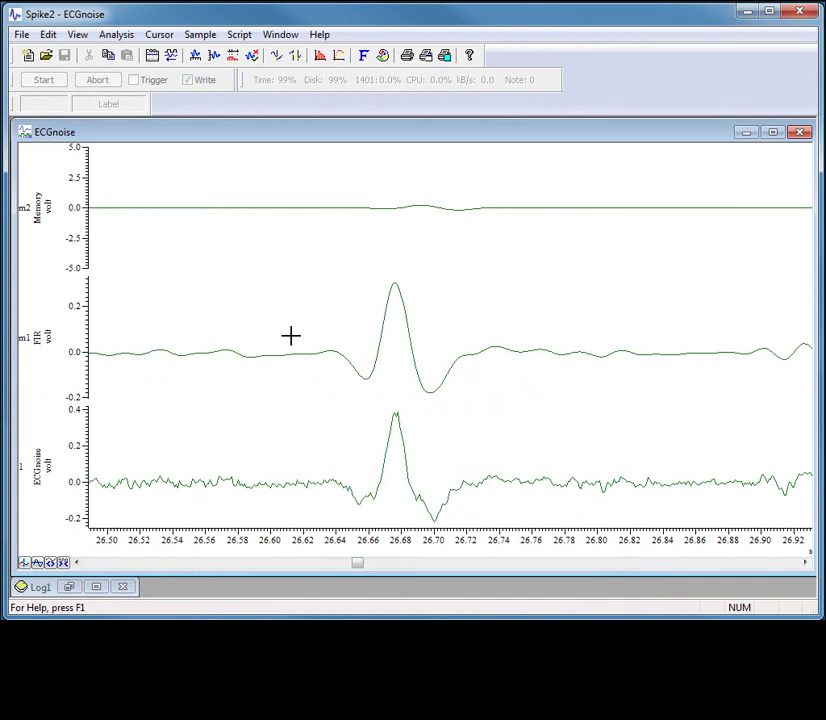
# - Optimise the second memory channel's y-axis to about ±0.2 V and retitle it IIR
pyautogui.doubleClick(82, 190)
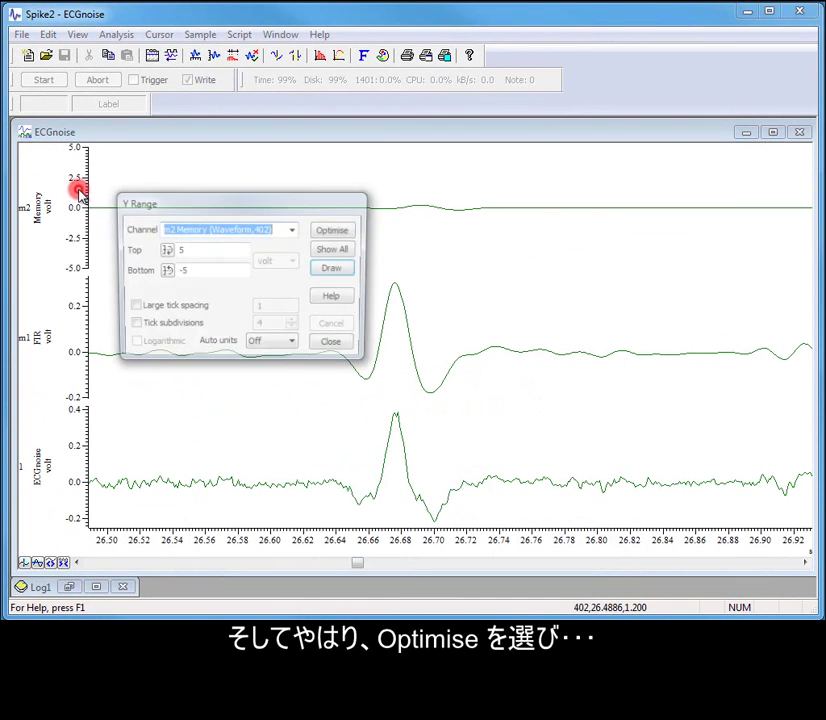
pyautogui.click(334, 231)
pyautogui.doubleClick(38, 210)
pyautogui.doubleClick(220, 251)
pyautogui.write('IIR')
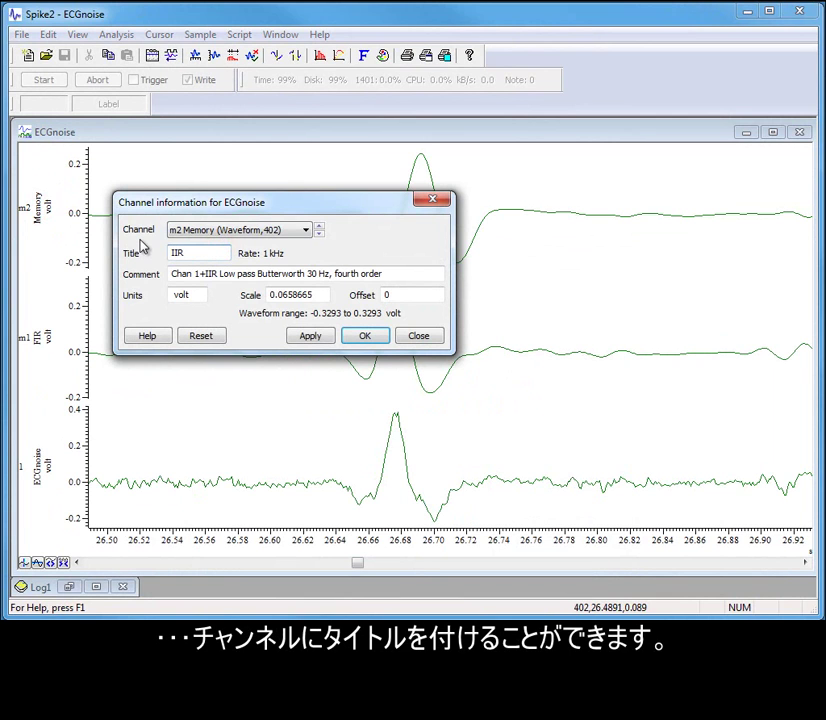
pyautogui.click(310, 336)
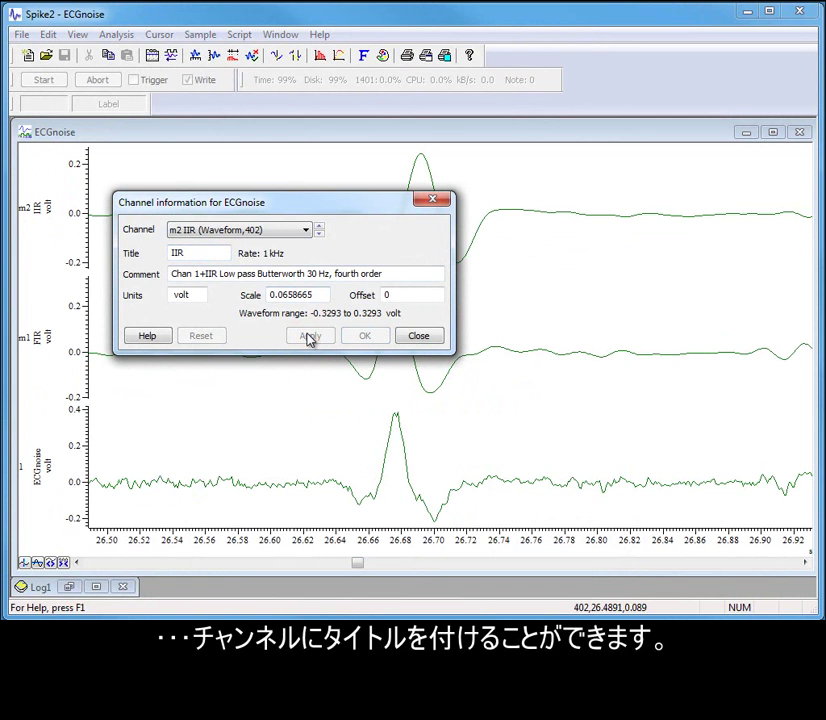
pyautogui.click(418, 336)
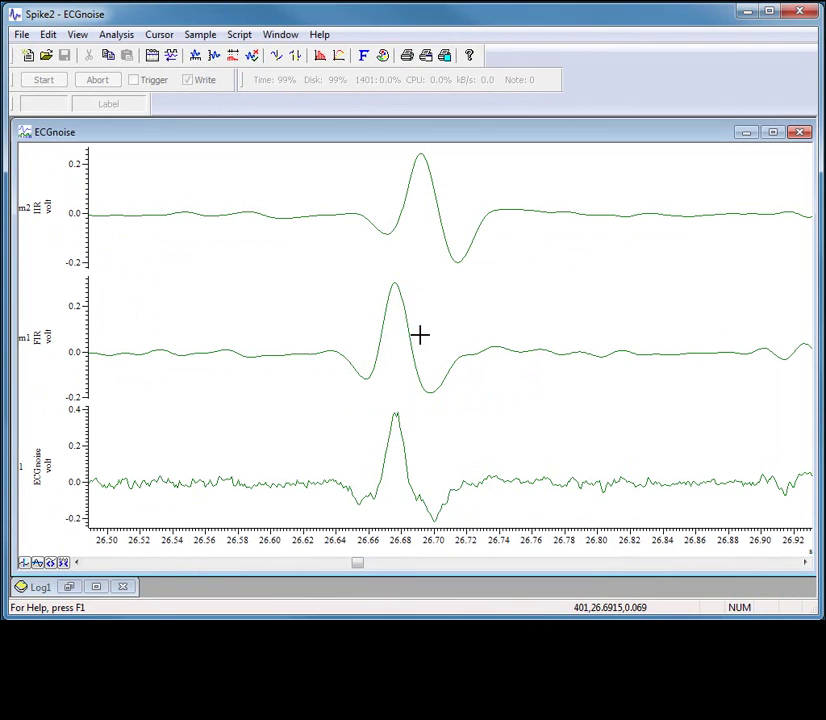